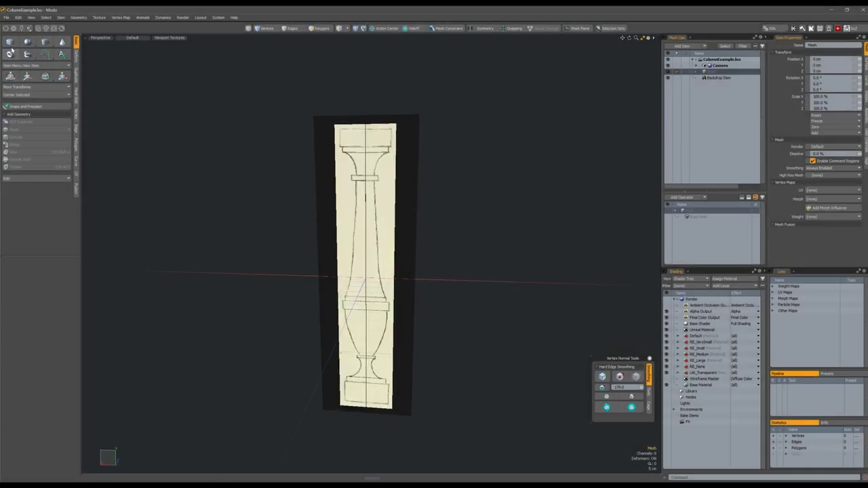
# Step: Draw a small cube primitive below the baluster column
pyautogui.click(9, 41)
pyautogui.keyDown('alt'); pyautogui.moveTo(434, 305); pyautogui.dragTo(387, 258); pyautogui.keyUp('alt')
pyautogui.moveTo(339, 305)
pyautogui.mouseDown()
pyautogui.moveTo(354, 323)
pyautogui.moveTo(349, 309)
pyautogui.moveTo(367, 292)
pyautogui.moveTo(344, 299)
pyautogui.mouseUp()
pyautogui.press('space')
# Step: Move the cube up and flatten it into the top cap slab
pyautogui.press('3')
pyautogui.keyDown('alt'); pyautogui.moveTo(350, 337); pyautogui.dragTo(400, 325); pyautogui.keyUp('alt')
pyautogui.press('w')
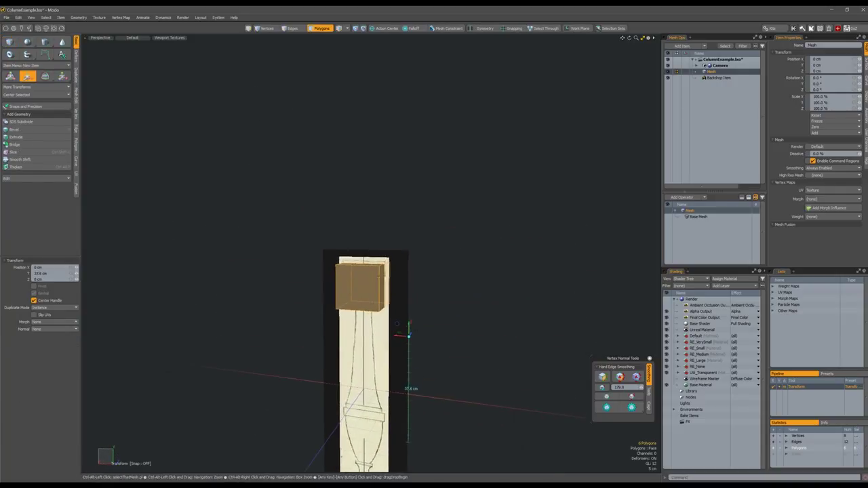
pyautogui.scroll(4, 400, 285)
pyautogui.press('2')
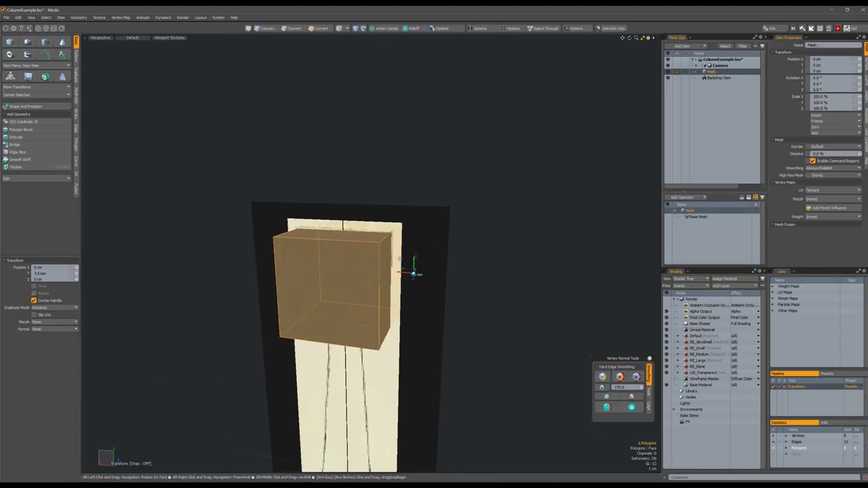
pyautogui.moveTo(401, 285)
pyautogui.keyDown('alt'); pyautogui.mouseDown()
pyautogui.moveTo(341, 384)
pyautogui.moveTo(409, 266)
pyautogui.moveTo(343, 310)
pyautogui.moveTo(390, 289)
pyautogui.mouseUp(); pyautogui.keyUp('alt')
pyautogui.press('3')
pyautogui.click(341, 384)
pyautogui.press('w')
pyautogui.press('q')
pyautogui.press(']')
pyautogui.press('3')
# Step: Duplicate the slab down to the column's base and add a new empty mesh item
pyautogui.press('w')
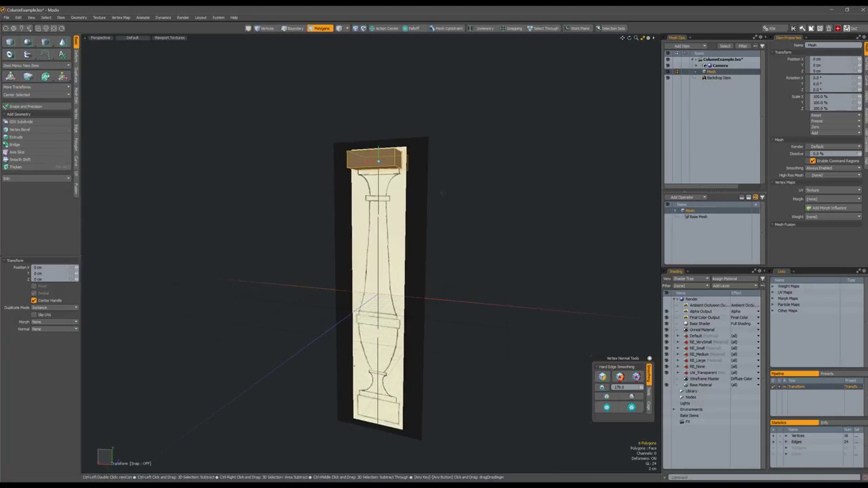
pyautogui.moveTo(443, 165); pyautogui.dragTo(436, 384)
pyautogui.press('space')
pyautogui.click(367, 350)
pyautogui.press('space')
pyautogui.click(471, 276)
pyautogui.keyDown('alt'); pyautogui.moveTo(471, 276); pyautogui.dragTo(439, 317); pyautogui.keyUp('alt')
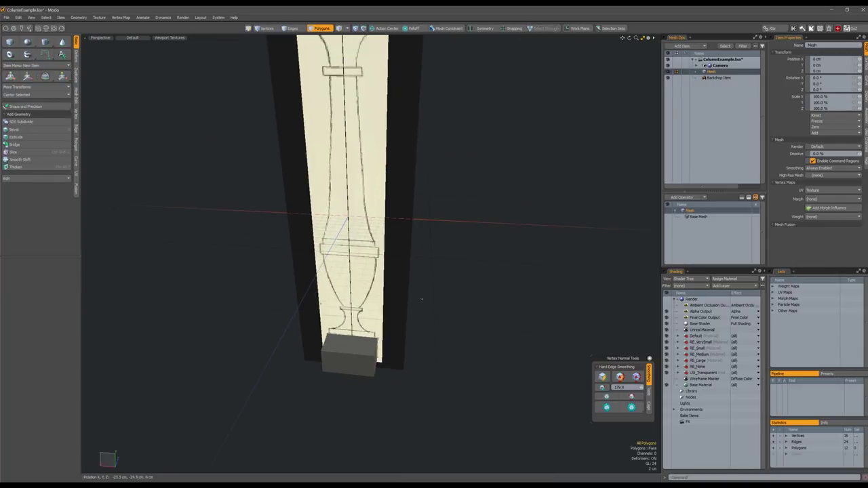
pyautogui.press('n')
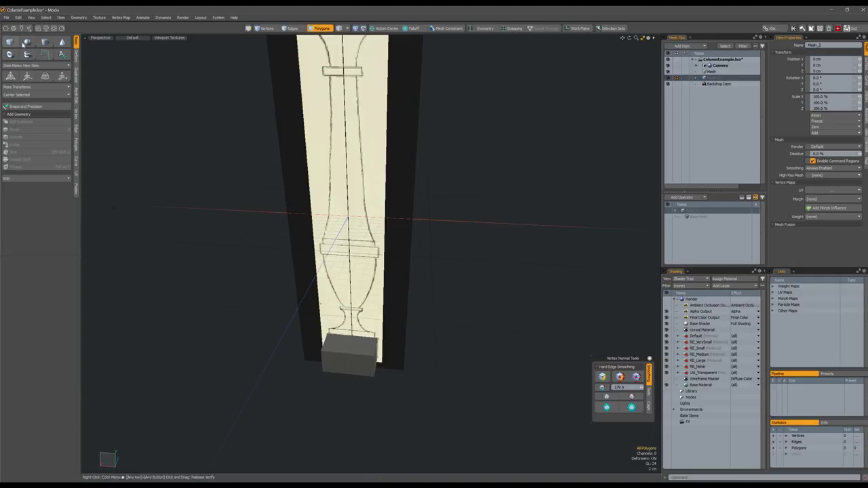
# Step: Draw a 24-sided cylinder beside the column
pyautogui.click(44, 42)
pyautogui.moveTo(431, 330); pyautogui.dragTo(464, 319)
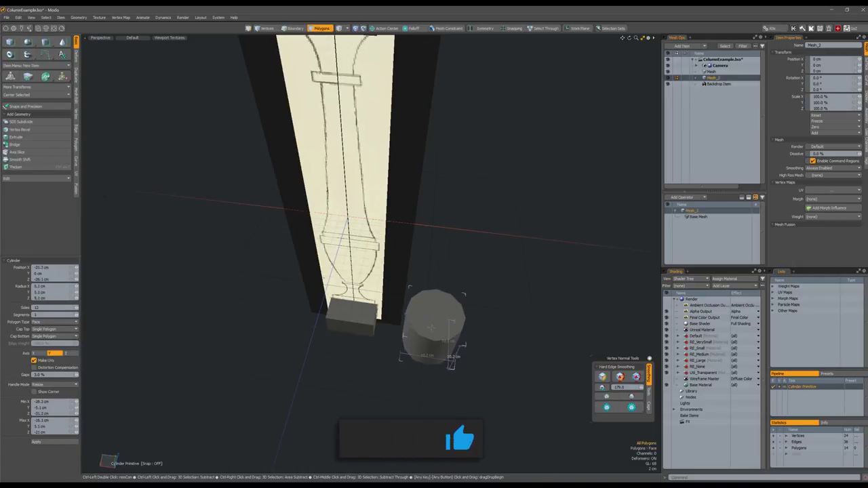
pyautogui.click(54, 308)
pyautogui.write('24')
pyautogui.press('Tab')
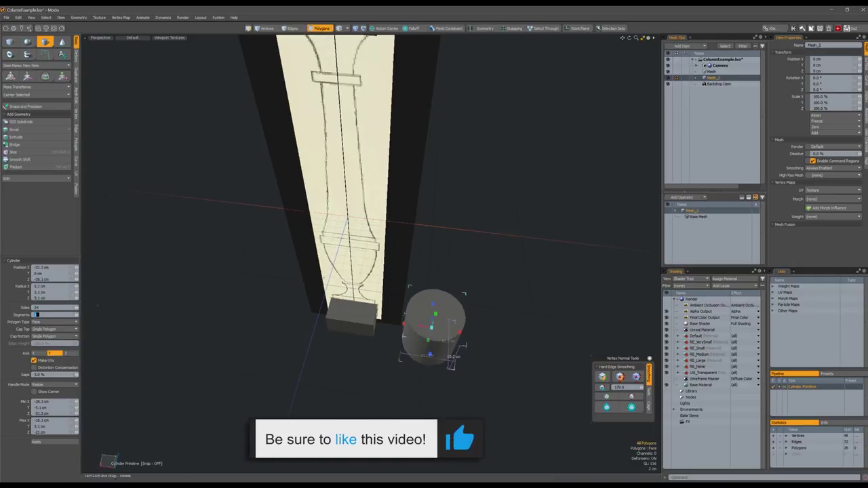
pyautogui.press('space')
# Step: In front view, move the cylinder down onto the base block
pyautogui.doubleClick(441, 326)
pyautogui.rightClick(440, 343)
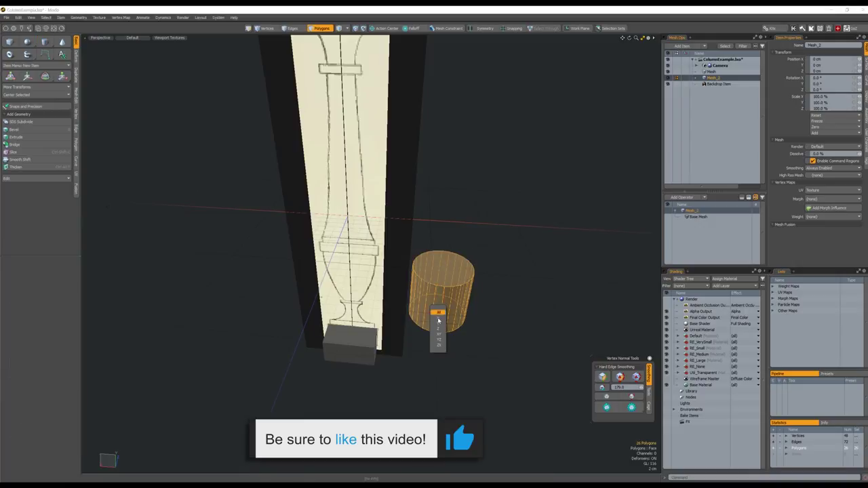
pyautogui.click(440, 347)
pyautogui.press('w')
pyautogui.moveTo(426, 245); pyautogui.dragTo(430, 384)
pyautogui.hotkey('shift', 'a')
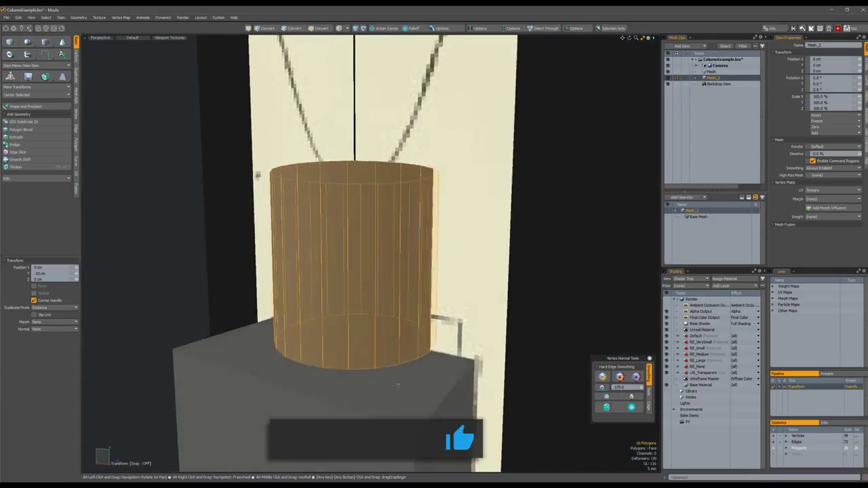
pyautogui.keyDown('alt'); pyautogui.moveTo(422, 355); pyautogui.dragTo(416, 355); pyautogui.keyUp('alt')
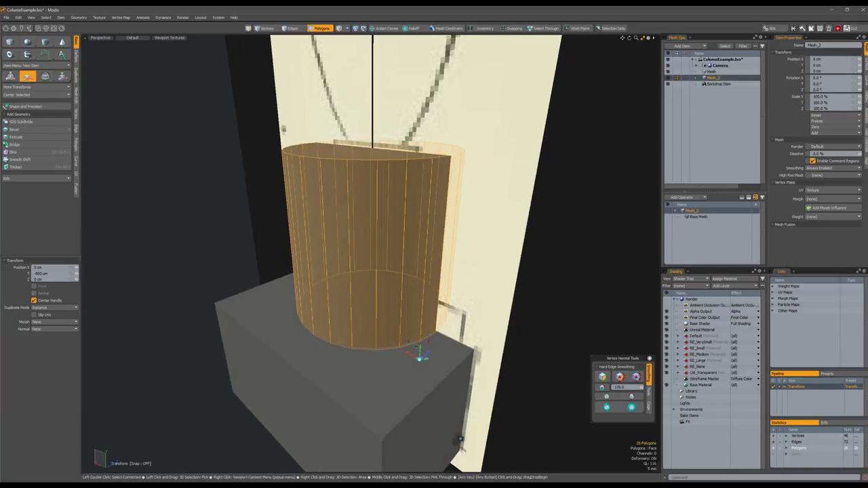
pyautogui.press('space')
# Step: Lower the cylinder's top face into a short disc and widen it to match the base outline
pyautogui.click(367, 150)
pyautogui.press('w')
pyautogui.moveTo(414, 170); pyautogui.dragTo(411, 330)
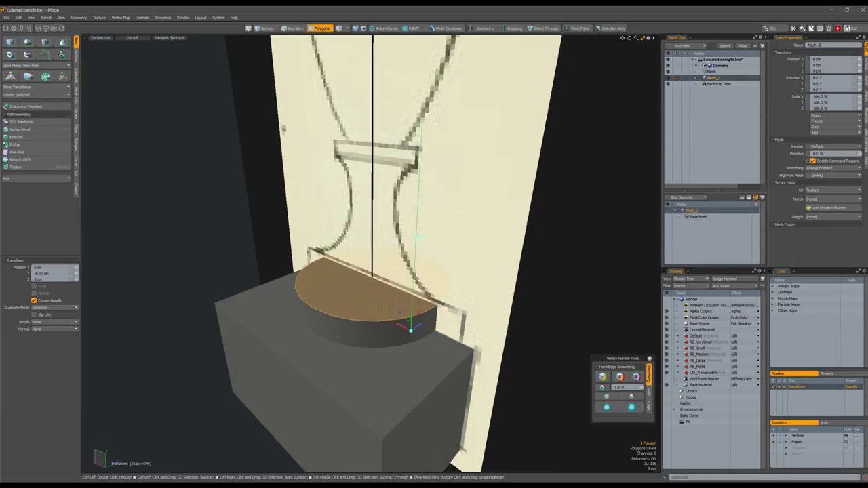
pyautogui.doubleClick(387, 330)
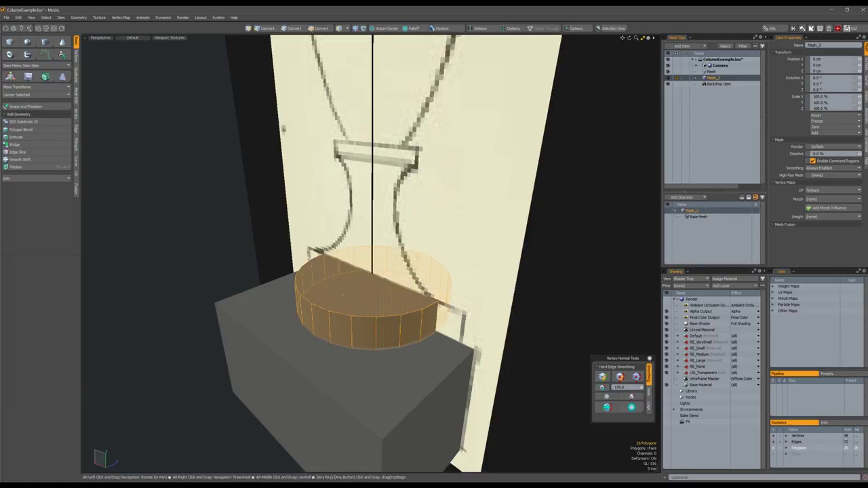
pyautogui.keyDown('alt'); pyautogui.moveTo(387, 329); pyautogui.dragTo(387, 366); pyautogui.keyUp('alt')
pyautogui.press('r')
pyautogui.keyDown('alt'); pyautogui.keyDown('shift'); pyautogui.moveTo(321, 277); pyautogui.dragTo(350, 368); pyautogui.keyUp('shift'); pyautogui.keyUp('alt')
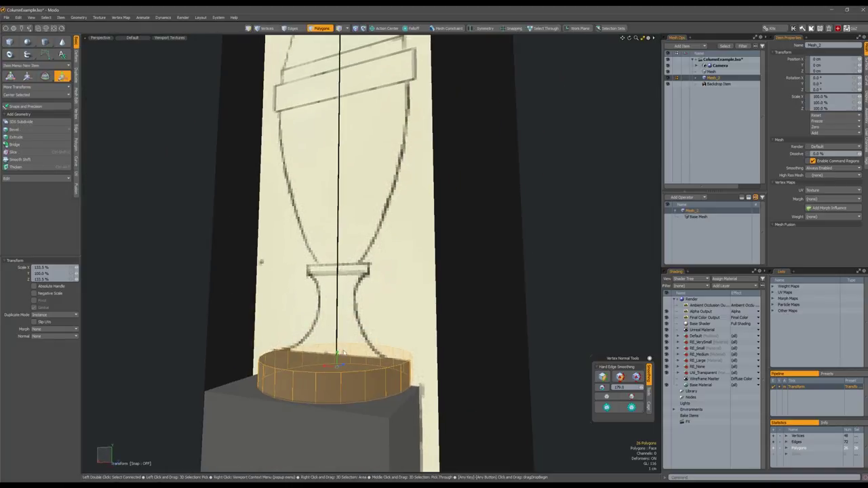
pyautogui.press('space')
# Step: Move a copy of the disc up to the column's narrow neck
pyautogui.hotkey('ctrl', 'd')
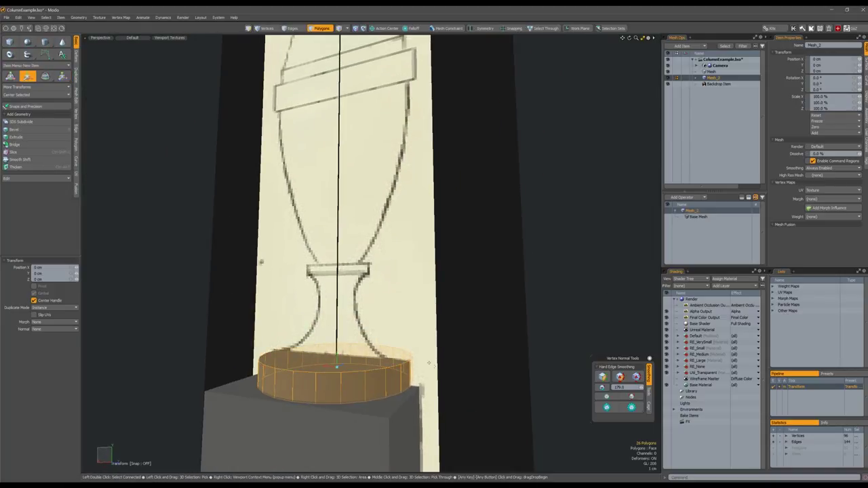
pyautogui.moveTo(424, 363); pyautogui.dragTo(294, 326)
pyautogui.press('r')
# Step: Duplicate the ring up to the middle band and enlarge it to 112.5%
pyautogui.press('space')
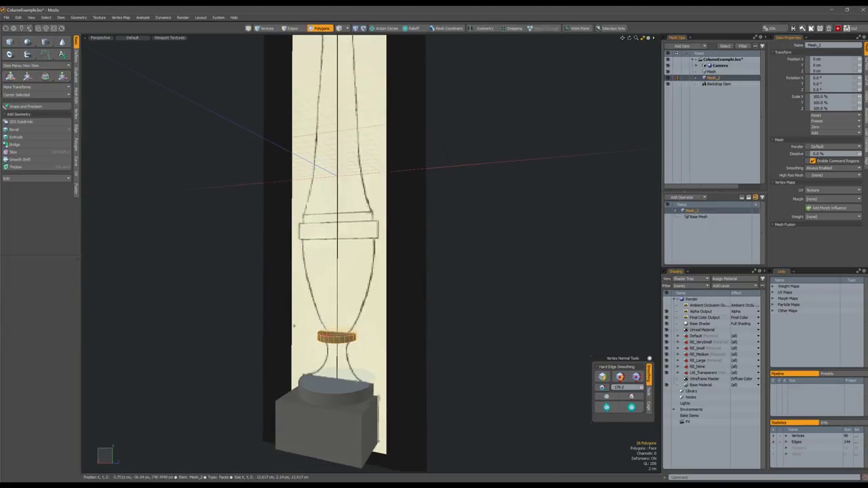
pyautogui.press('w')
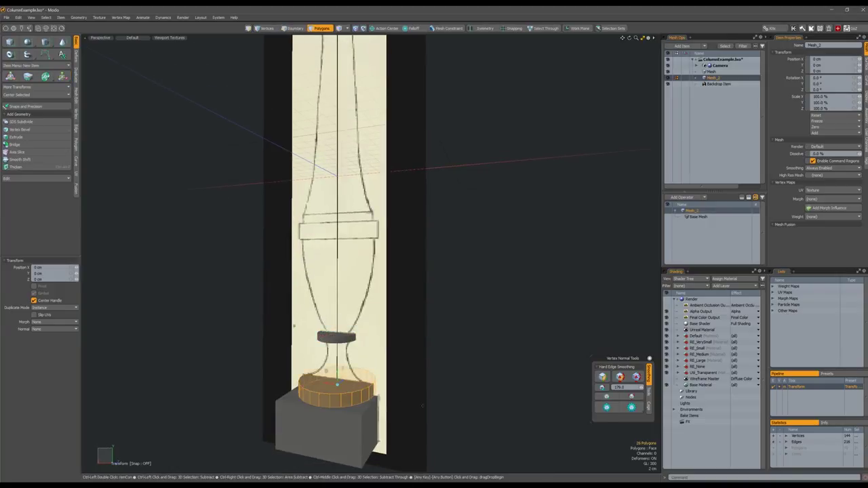
pyautogui.moveTo(422, 402); pyautogui.dragTo(421, 235)
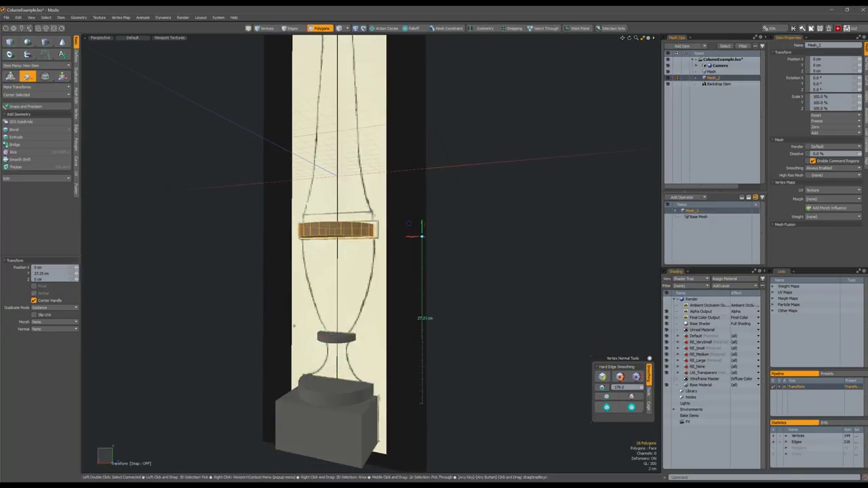
pyautogui.scroll(5, 421, 236)
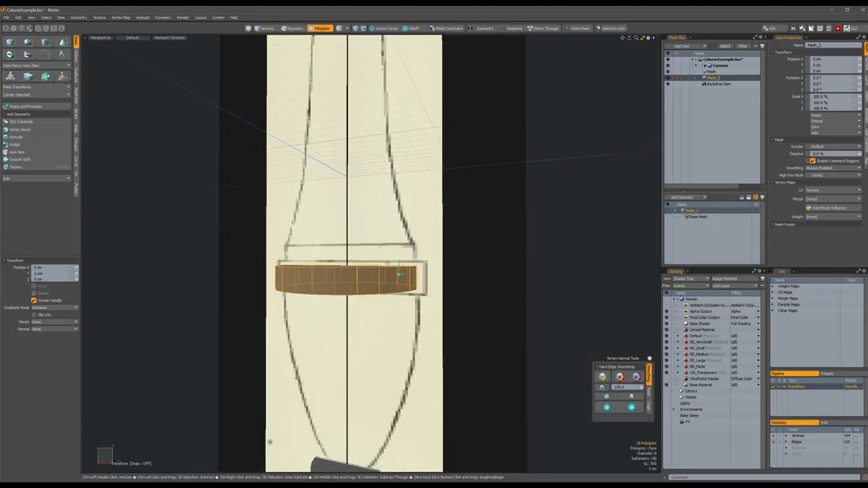
pyautogui.press('r')
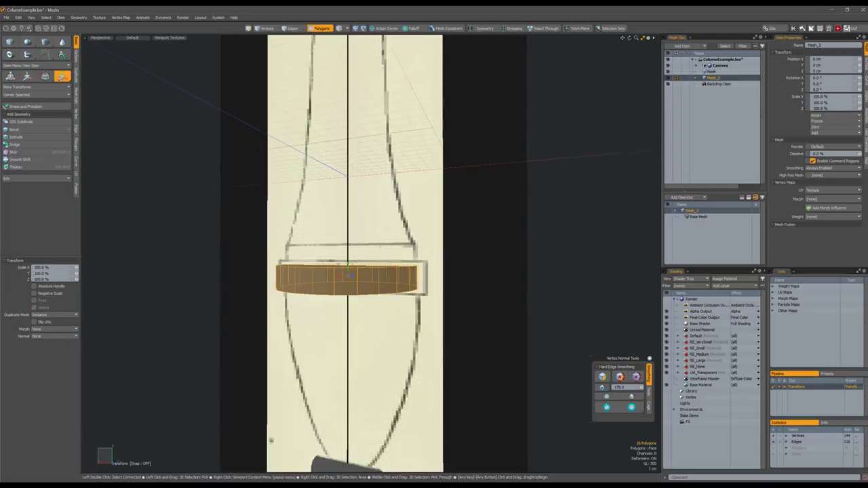
pyautogui.keyDown('ctrl'); pyautogui.moveTo(347, 273); pyautogui.dragTo(393, 366); pyautogui.keyUp('ctrl')
pyautogui.press('space')
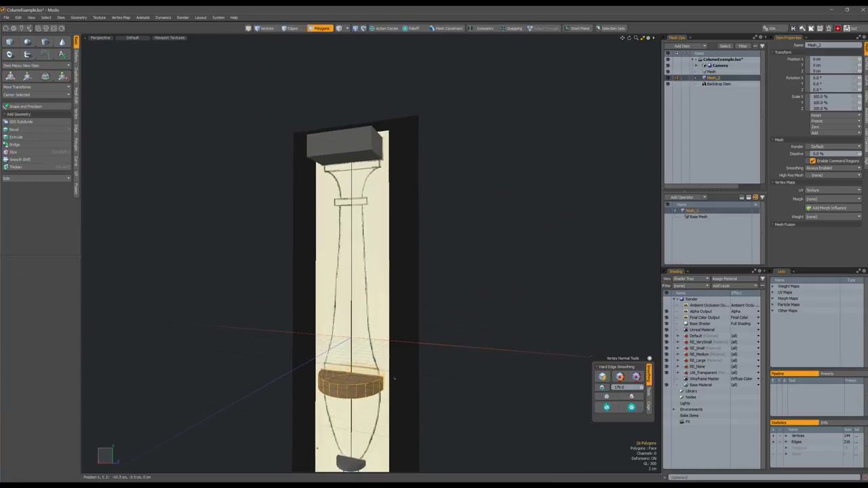
# Step: Place another ring copy, kept slim, at the upper neck
pyautogui.press('w')
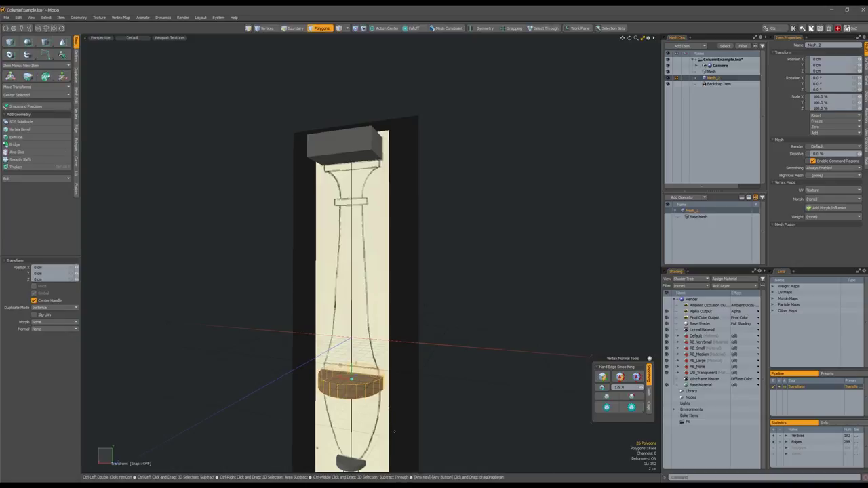
pyautogui.moveTo(389, 408); pyautogui.dragTo(387, 243)
pyautogui.press('r')
pyautogui.press('w')
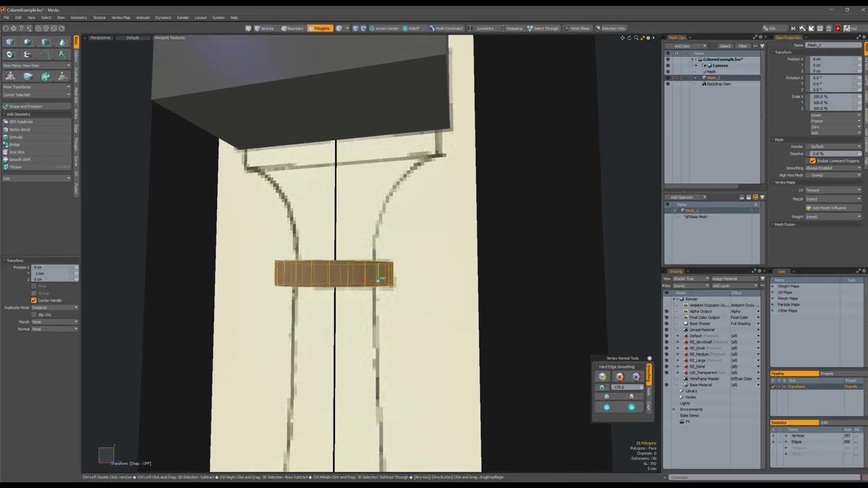
pyautogui.keyDown('ctrl'); pyautogui.keyDown('alt'); pyautogui.moveTo(380, 279); pyautogui.dragTo(378, 319); pyautogui.keyUp('alt'); pyautogui.keyUp('ctrl')
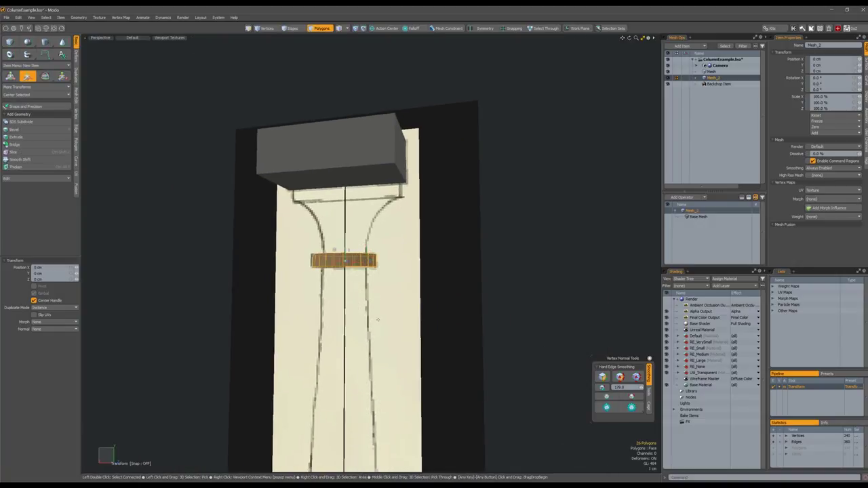
pyautogui.press('space')
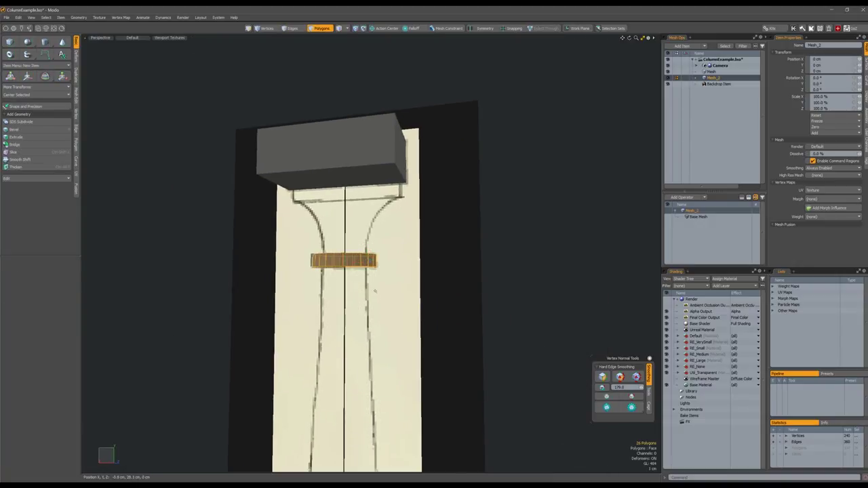
# Step: Duplicate the neck ring under the top block and scale it to 175% wide, 115% tall
pyautogui.press('w')
pyautogui.moveTo(375, 290); pyautogui.dragTo(371, 220)
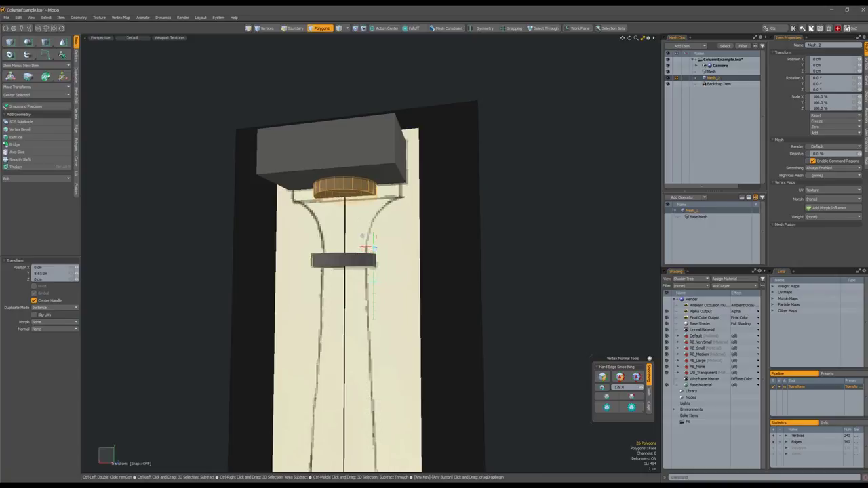
pyautogui.press('r')
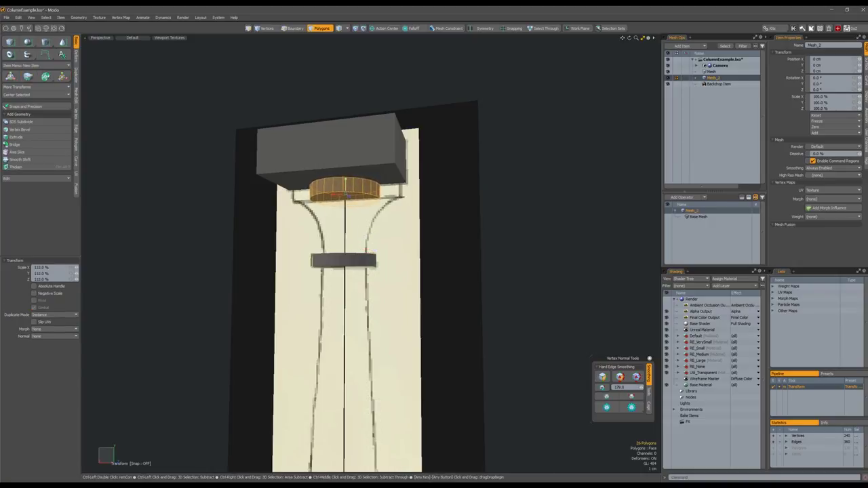
pyautogui.moveTo(343, 193); pyautogui.dragTo(359, 194)
pyautogui.keyDown('alt'); pyautogui.moveTo(407, 272); pyautogui.dragTo(454, 237); pyautogui.keyUp('alt')
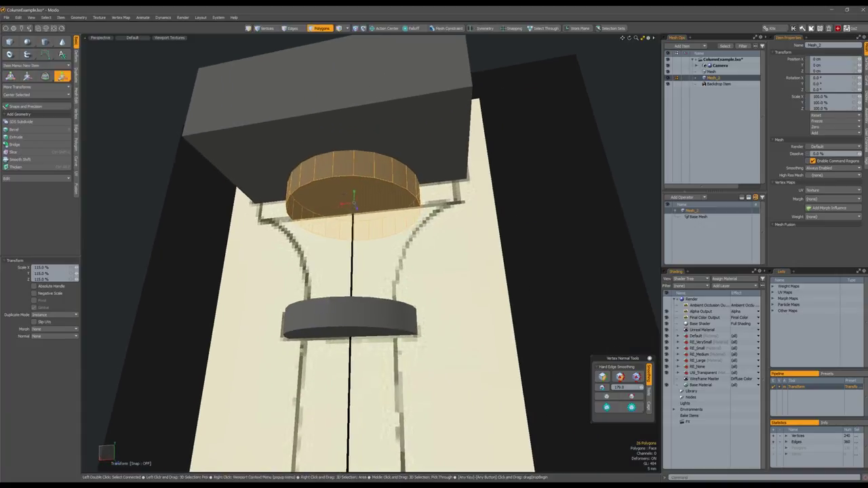
pyautogui.moveTo(346, 211); pyautogui.dragTo(424, 211)
pyautogui.press('space')
pyautogui.scroll(-6, 373, 280)
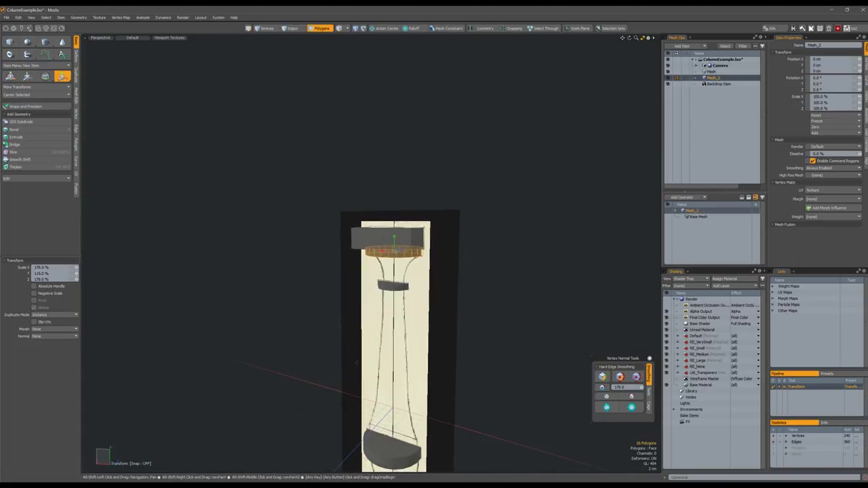
pyautogui.keyDown('alt'); pyautogui.moveTo(339, 272); pyautogui.dragTo(373, 279); pyautogui.keyUp('alt')
pyautogui.scroll(-2, 373, 337)
pyautogui.keyDown('alt'); pyautogui.moveTo(373, 337); pyautogui.dragTo(365, 303); pyautogui.keyUp('alt')
pyautogui.scroll(-2, 370, 319)
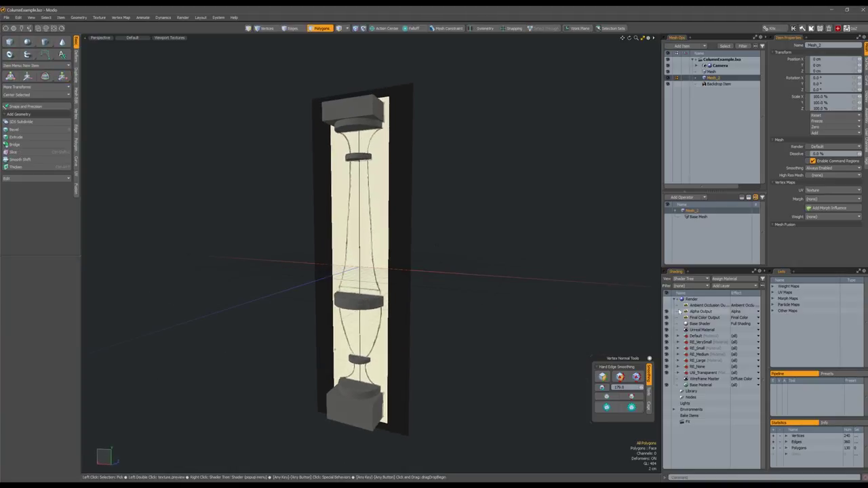
# Step: Reduce Material_7's Rounded Edge Width to 2.5 mm for crisper capital edges
pyautogui.click(679, 336)
pyautogui.click(699, 348)
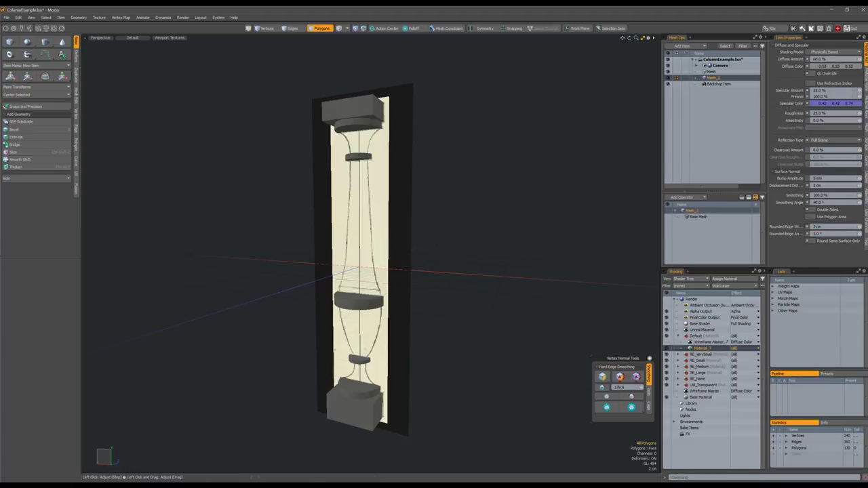
pyautogui.keyDown('alt'); pyautogui.moveTo(400, 220); pyautogui.dragTo(420, 248); pyautogui.keyUp('alt')
pyautogui.scroll(4, 395, 203)
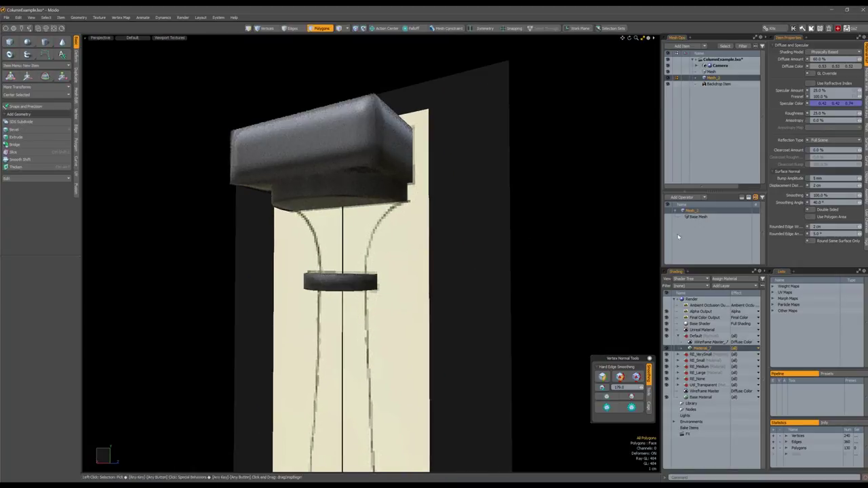
pyautogui.click(821, 227)
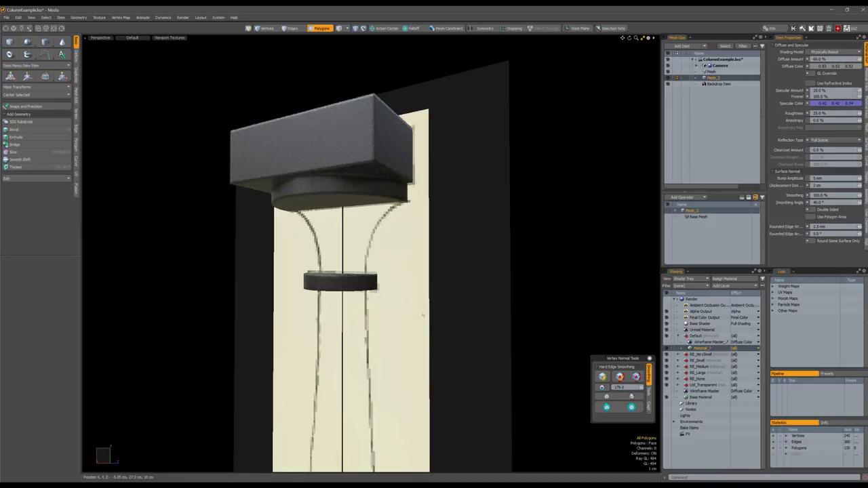
pyautogui.moveTo(410, 350)
pyautogui.keyDown('alt'); pyautogui.mouseDown()
pyautogui.moveTo(408, 325)
pyautogui.moveTo(403, 353)
pyautogui.moveTo(405, 343)
pyautogui.moveTo(387, 333)
pyautogui.moveTo(416, 330)
pyautogui.moveTo(398, 335)
pyautogui.mouseUp(); pyautogui.keyUp('alt')
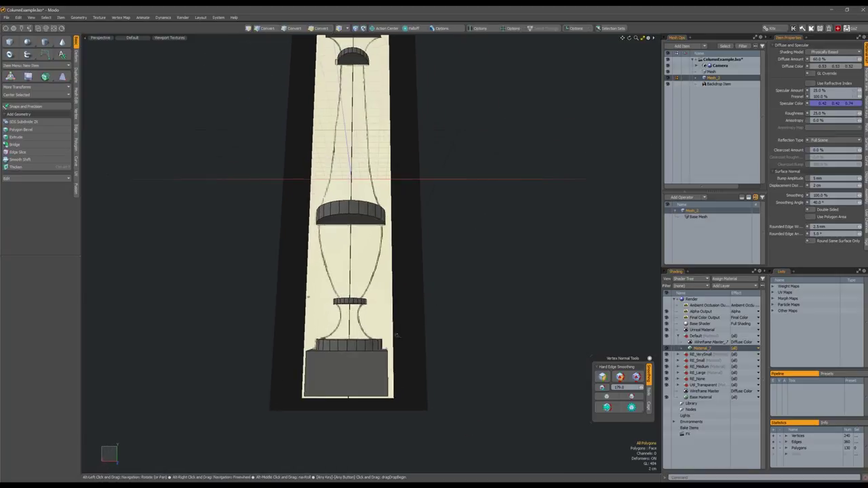
# Step: Add a new empty mesh item and select the Backdrop reference image item
pyautogui.press('n')
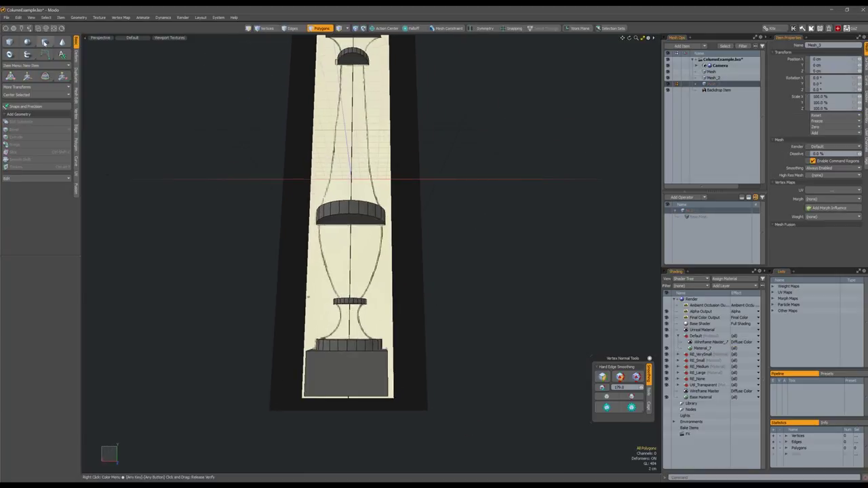
pyautogui.click(44, 43)
pyautogui.keyDown('alt'); pyautogui.moveTo(468, 271); pyautogui.dragTo(345, 311); pyautogui.keyUp('alt')
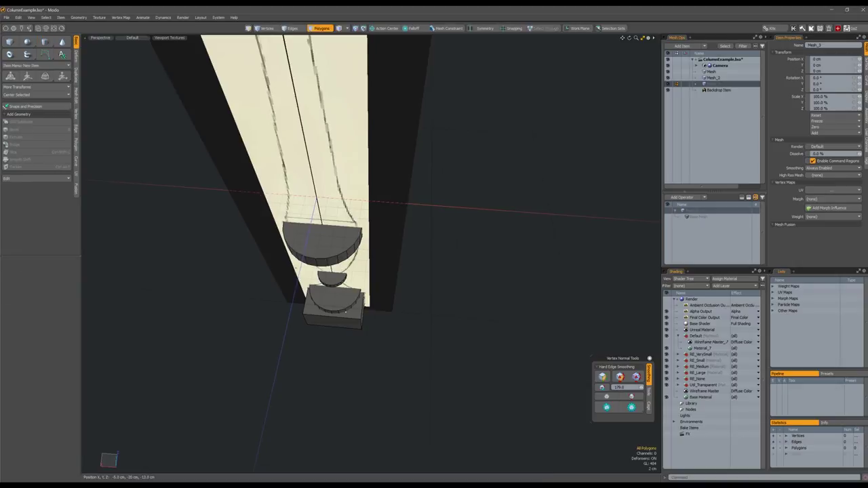
pyautogui.click(343, 301)
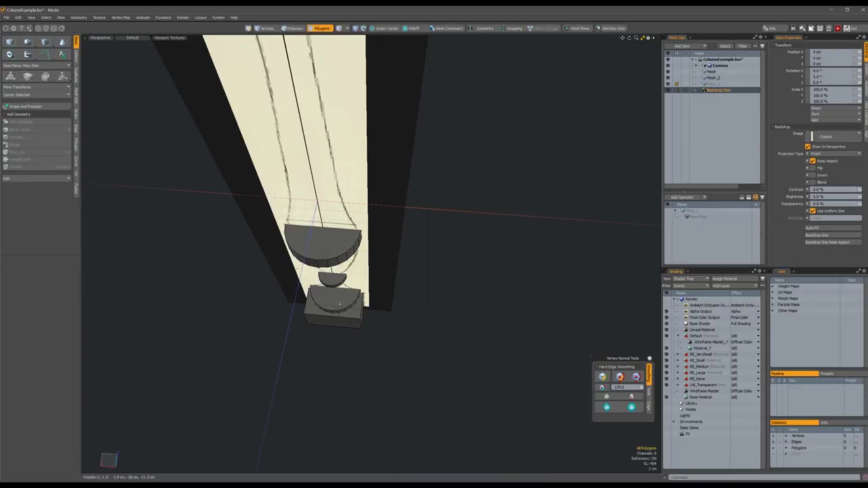
pyautogui.keyDown('alt'); pyautogui.moveTo(339, 305); pyautogui.dragTo(348, 322); pyautogui.keyUp('alt')
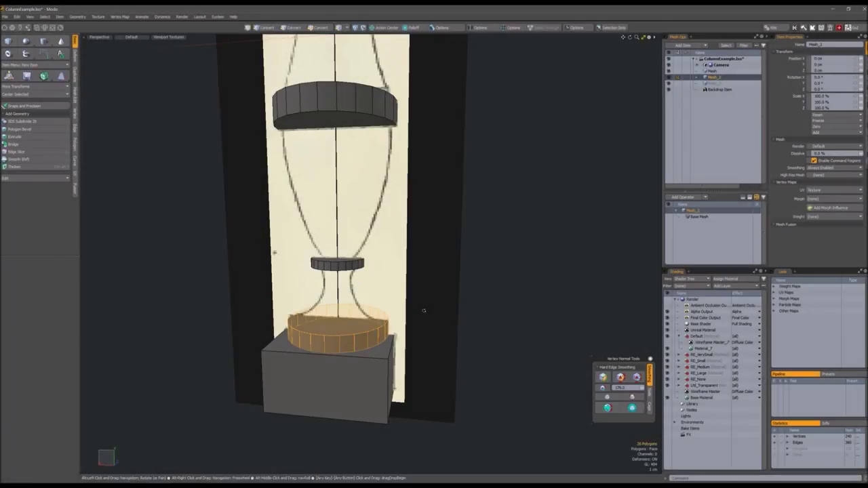
# Step: Raise and shrink the base ring, nudging its top cap, to form a narrower tier
pyautogui.keyDown('alt'); pyautogui.moveTo(434, 280); pyautogui.dragTo(421, 315); pyautogui.keyUp('alt')
pyautogui.press('w')
pyautogui.moveTo(372, 356)
pyautogui.mouseDown()
pyautogui.moveTo(372, 340)
pyautogui.moveTo(372, 352)
pyautogui.mouseUp()
pyautogui.scroll(5, 339, 272)
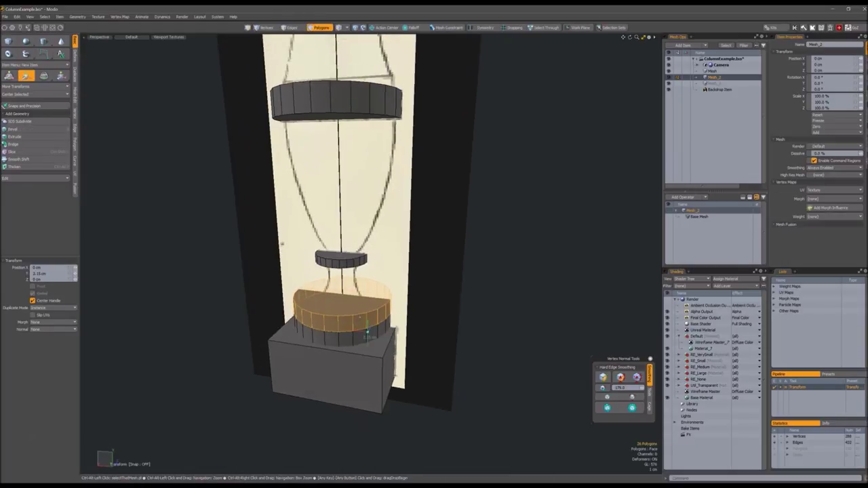
pyautogui.press('r')
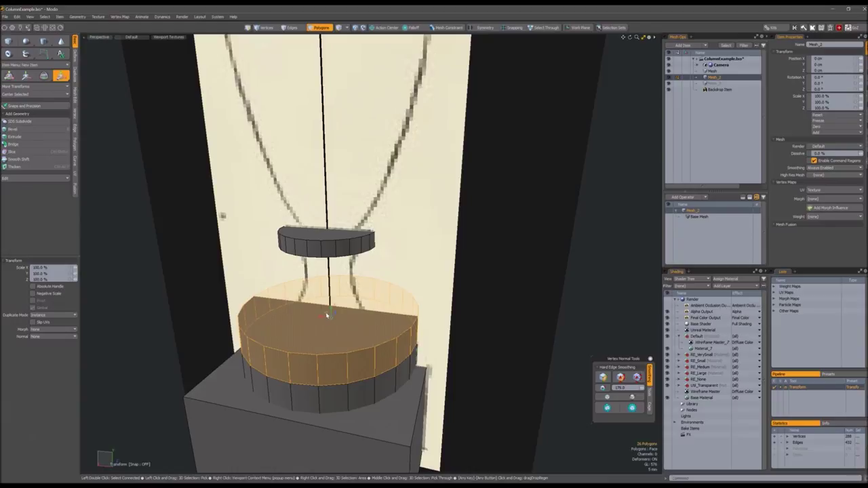
pyautogui.moveTo(327, 316)
pyautogui.mouseDown()
pyautogui.moveTo(311, 315)
pyautogui.moveTo(352, 315)
pyautogui.moveTo(323, 314)
pyautogui.mouseUp()
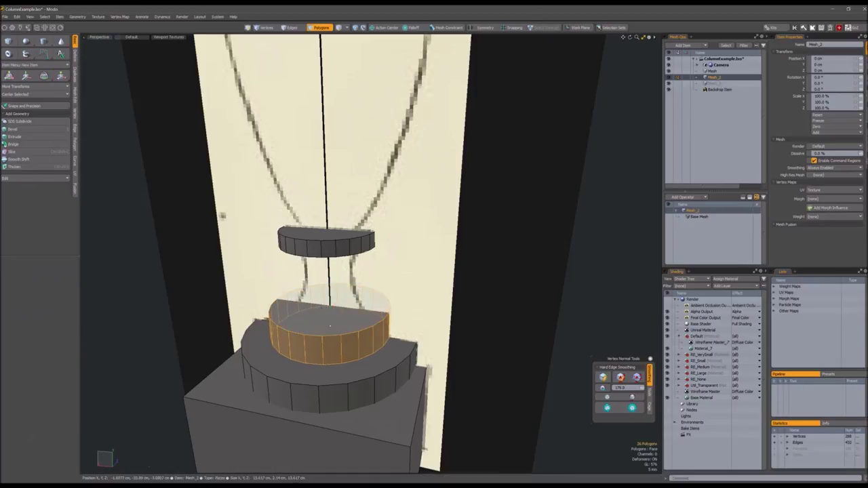
pyautogui.click(325, 319)
pyautogui.keyDown('alt'); pyautogui.moveTo(325, 319); pyautogui.dragTo(382, 211); pyautogui.keyUp('alt')
pyautogui.scroll(2, 332, 247)
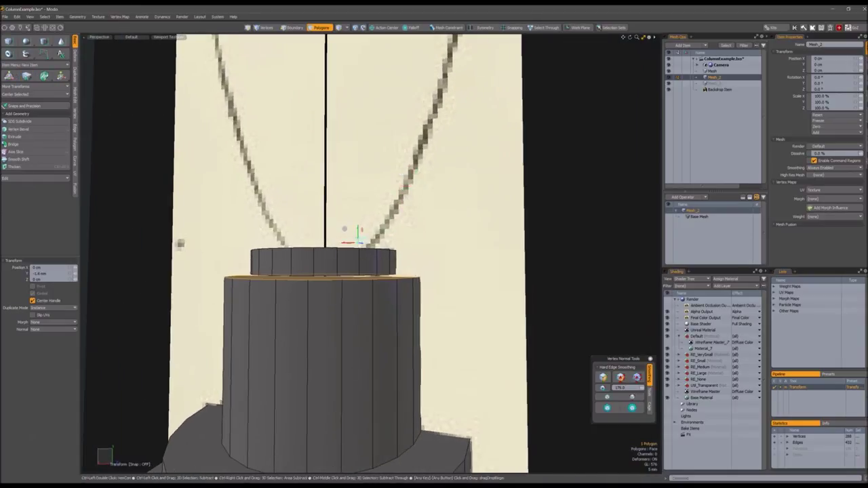
pyautogui.press('ctrl')
pyautogui.moveTo(360, 239); pyautogui.dragTo(360, 241)
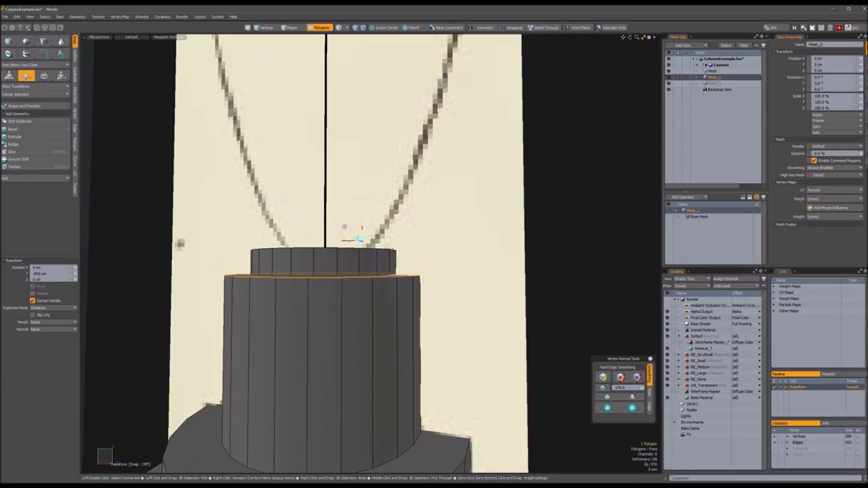
pyautogui.press('a')
# Step: In Front view, lift the lower cylinder band to the upper ring and widen it to 145%
pyautogui.hotkey('ctrl', 'space')
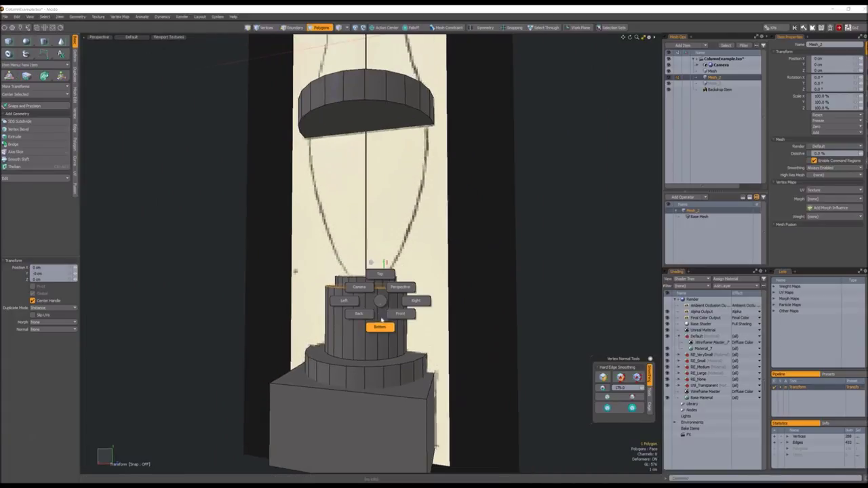
pyautogui.click(380, 326)
pyautogui.scroll(-3, 393, 257)
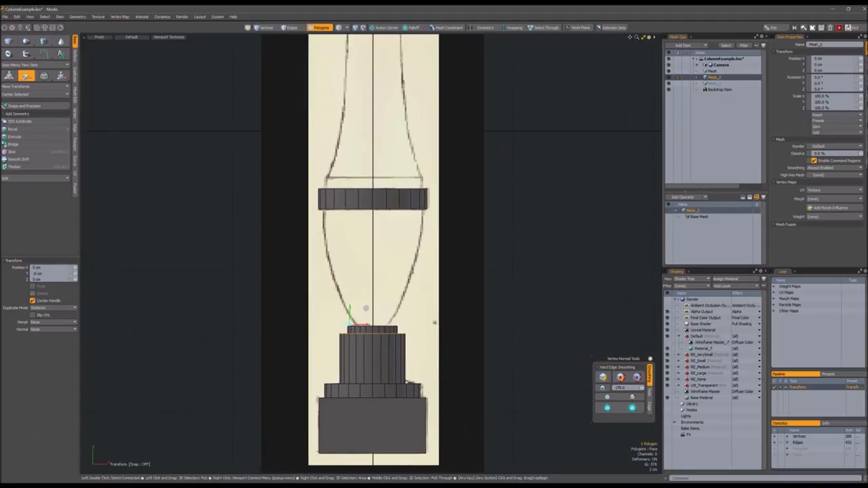
pyautogui.scroll(2, 366, 309)
pyautogui.click(333, 367)
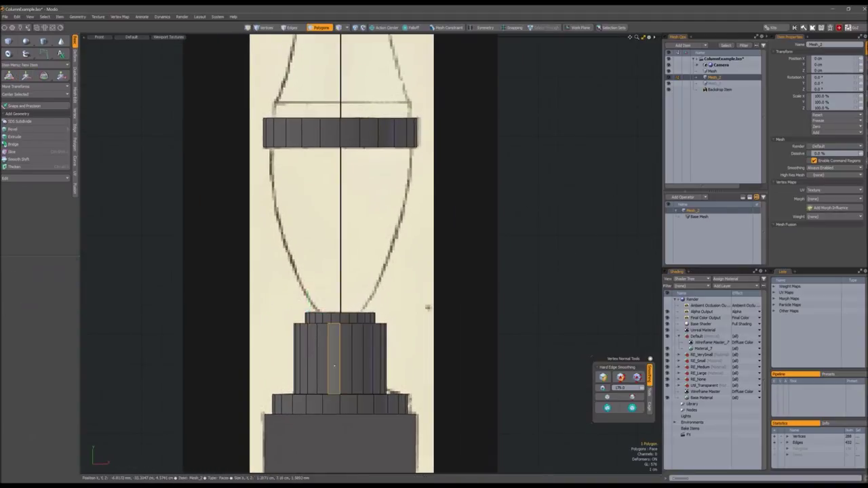
pyautogui.doubleClick(333, 367)
pyautogui.press('w')
pyautogui.moveTo(392, 380); pyautogui.dragTo(393, 204)
pyautogui.press('e')
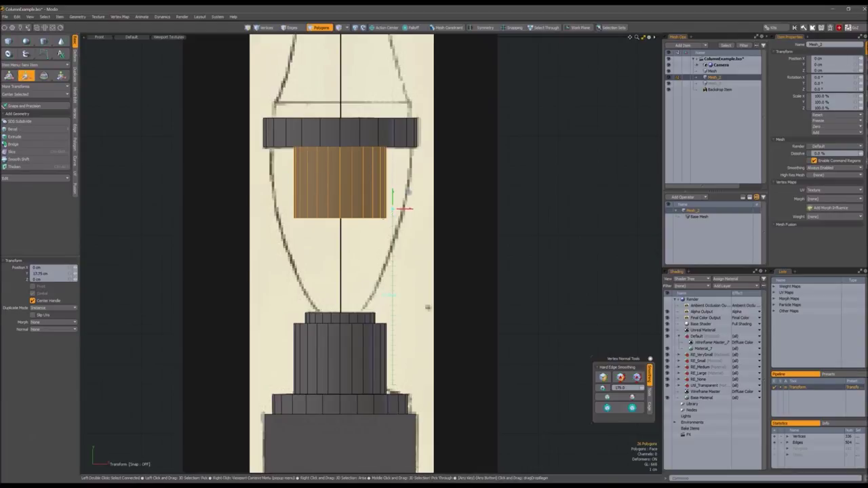
pyautogui.press('r')
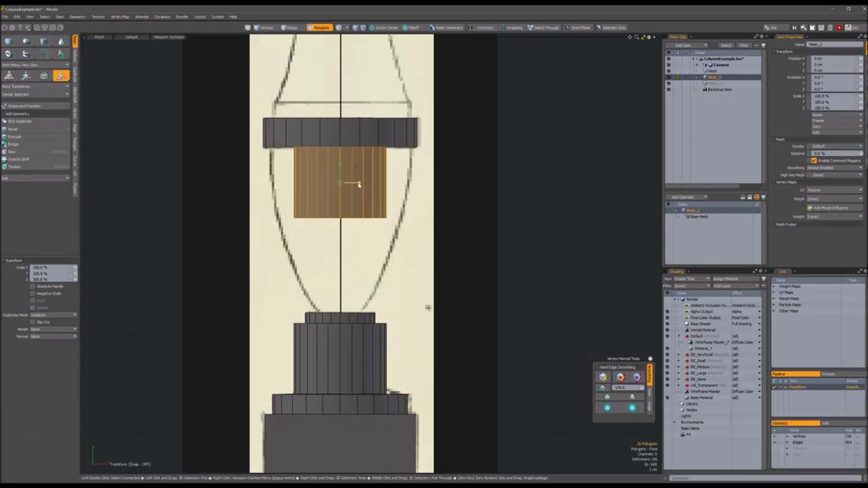
pyautogui.moveTo(360, 184); pyautogui.dragTo(369, 182)
pyautogui.press('space')
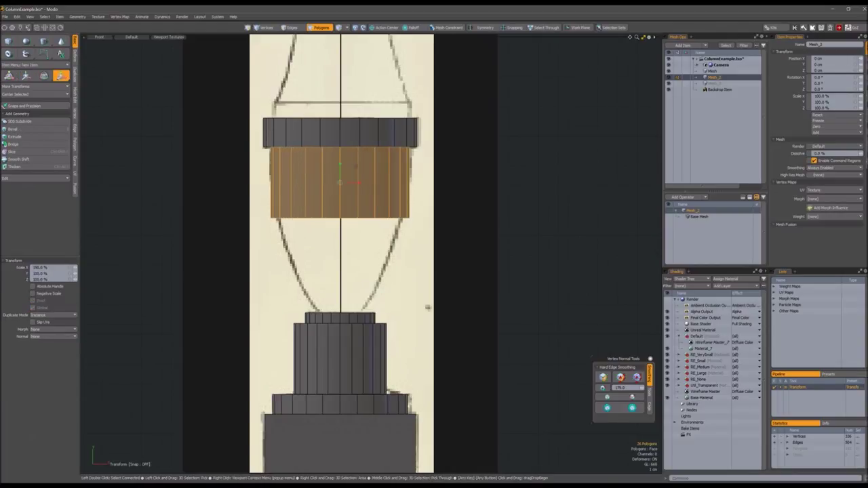
# Step: Pull the band's bottom row of vertices down to lengthen it
pyautogui.press('1')
pyautogui.moveTo(400, 257); pyautogui.dragTo(402, 258, button='right')
pyautogui.press('w')
pyautogui.moveTo(419, 231); pyautogui.dragTo(421, 319)
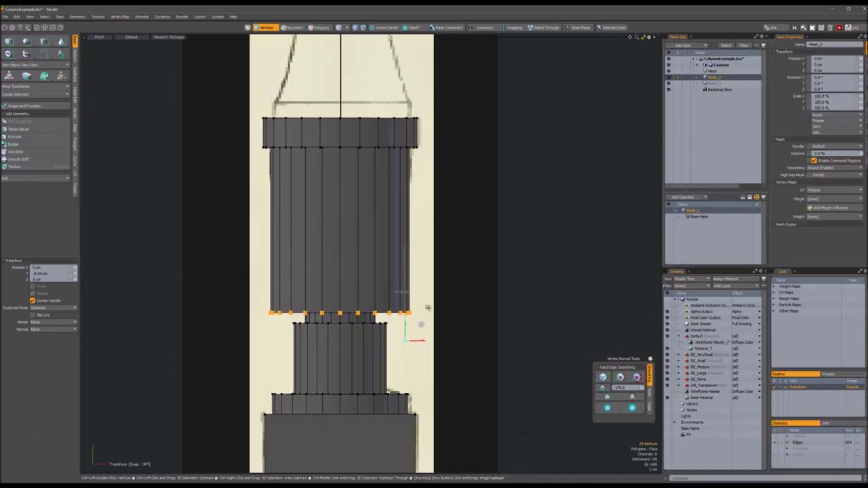
pyautogui.press('space')
pyautogui.press('3')
# Step: Duplicate the band up the column and stretch its top vertices to extend the shaft
pyautogui.scroll(-3, 413, 297)
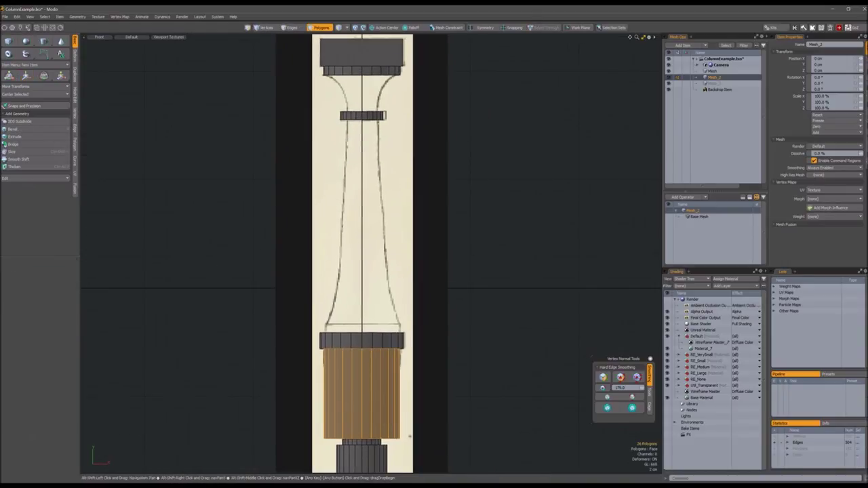
pyautogui.scroll(3, 399, 355)
pyautogui.press('w')
pyautogui.moveTo(415, 433); pyautogui.dragTo(415, 299)
pyautogui.press('1')
pyautogui.moveTo(258, 234)
pyautogui.mouseDown(button='right')
pyautogui.moveTo(435, 247)
pyautogui.moveTo(285, 261)
pyautogui.mouseUp(button='right')
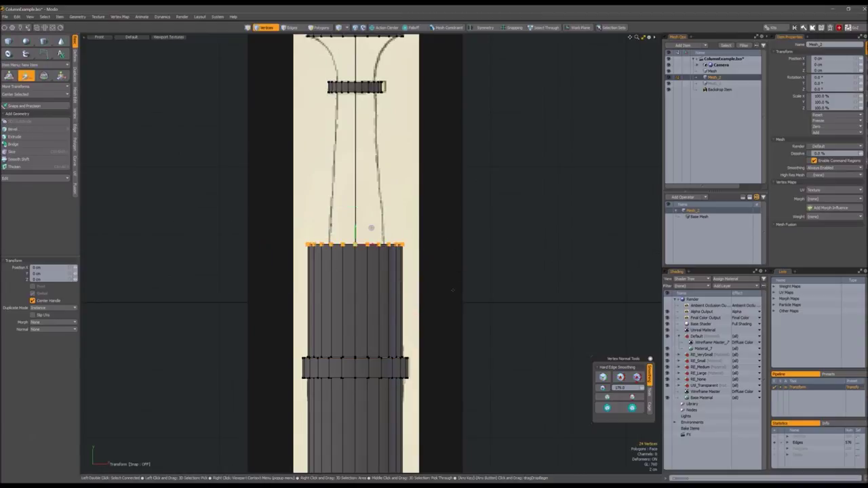
pyautogui.moveTo(466, 283); pyautogui.dragTo(465, 136)
pyautogui.hotkey('shift', 'a')
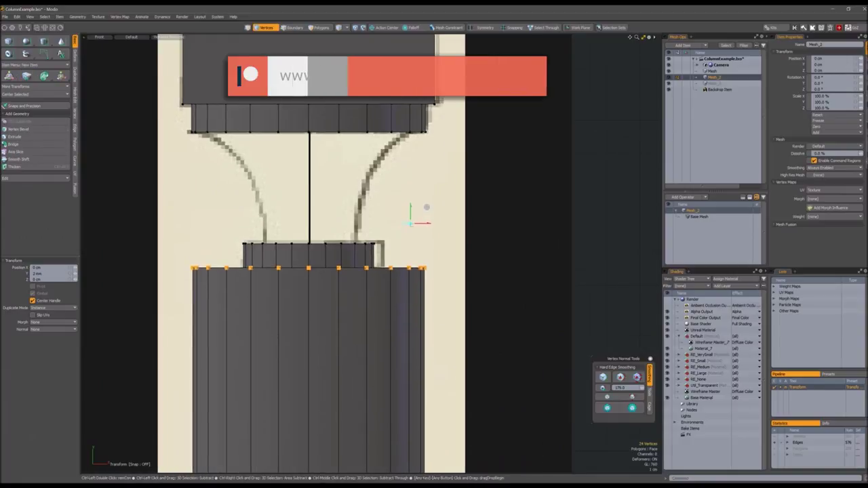
pyautogui.scroll(-3, 370, 147)
pyautogui.keyDown('alt'); pyautogui.keyDown('shift'); pyautogui.moveTo(400, 161); pyautogui.dragTo(380, 27); pyautogui.keyUp('shift'); pyautogui.keyUp('alt')
# Step: Select a lower polygon band and raise it far up the column
pyautogui.press('3')
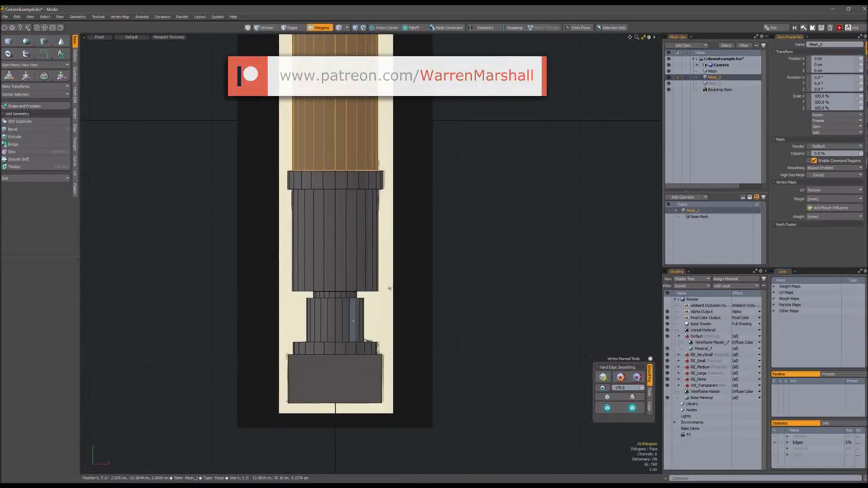
pyautogui.doubleClick(330, 316)
pyautogui.scroll(-3, 374, 334)
pyautogui.press('w')
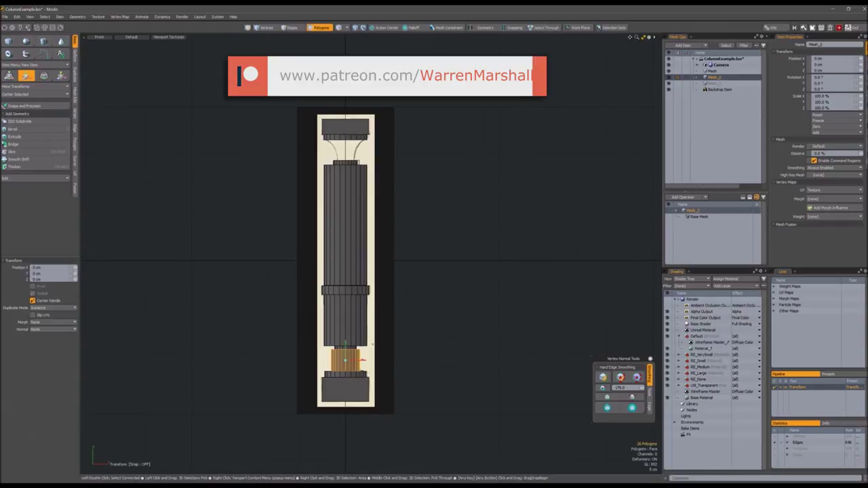
pyautogui.moveTo(399, 407); pyautogui.dragTo(399, 208)
pyautogui.hotkey('shift', 'a')
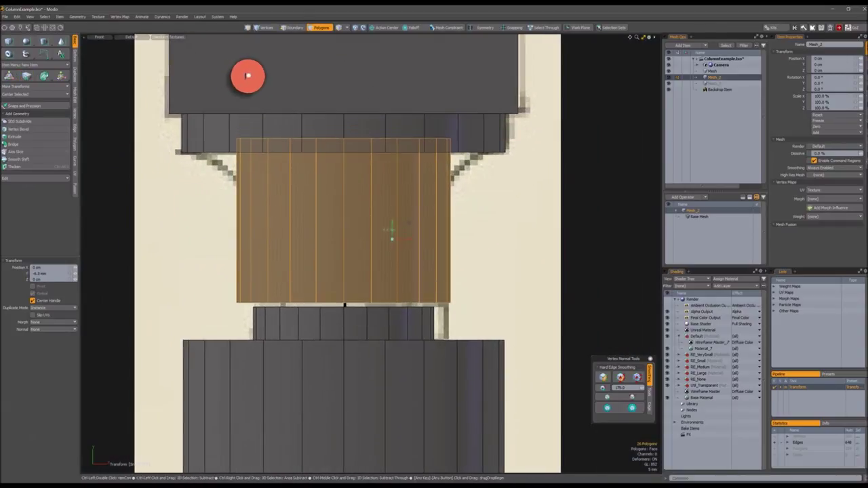
pyautogui.moveTo(392, 238); pyautogui.dragTo(393, 245)
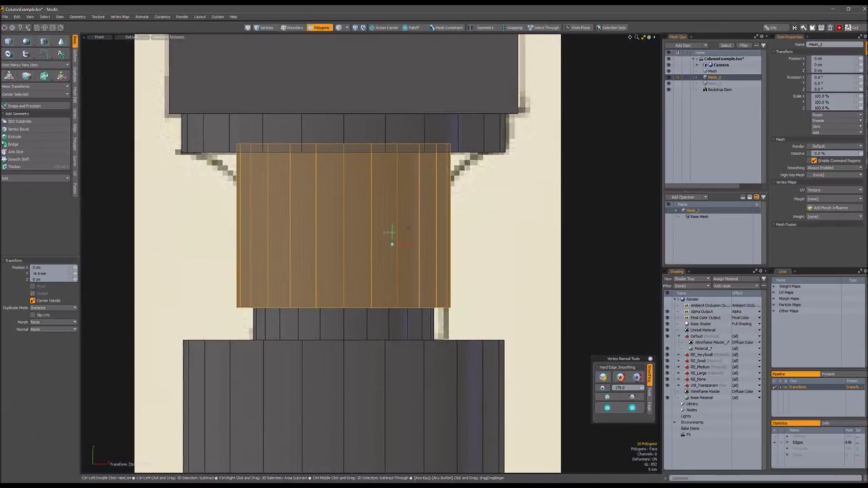
# Step: Nudge the band's top vertex row down slightly to meet the ring under the cap
pyautogui.press('t')
pyautogui.press('1')
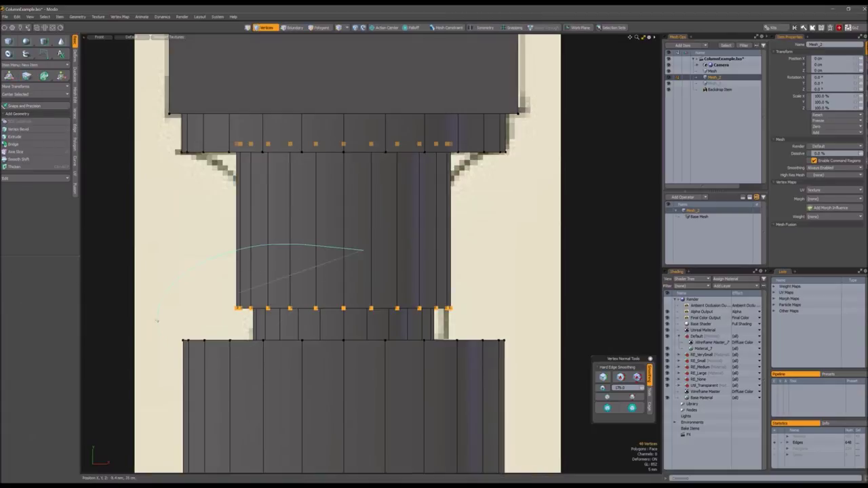
pyautogui.keyDown('ctrl'); pyautogui.moveTo(158, 320); pyautogui.dragTo(468, 318, button='right'); pyautogui.keyUp('ctrl')
pyautogui.press('w')
pyautogui.moveTo(527, 205); pyautogui.dragTo(530, 209)
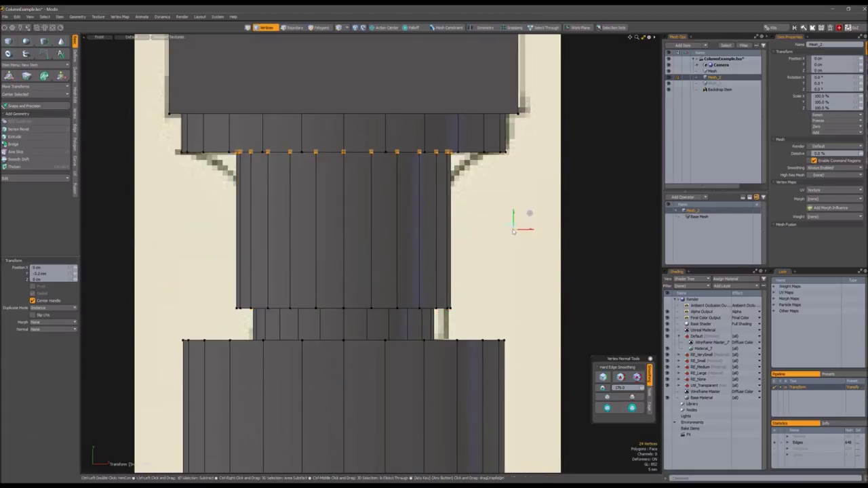
pyautogui.press('space')
pyautogui.press('3')
# Step: Switch the viewport to Perspective and zoom in on the selected cylinder in Polygons mode
pyautogui.press('r')
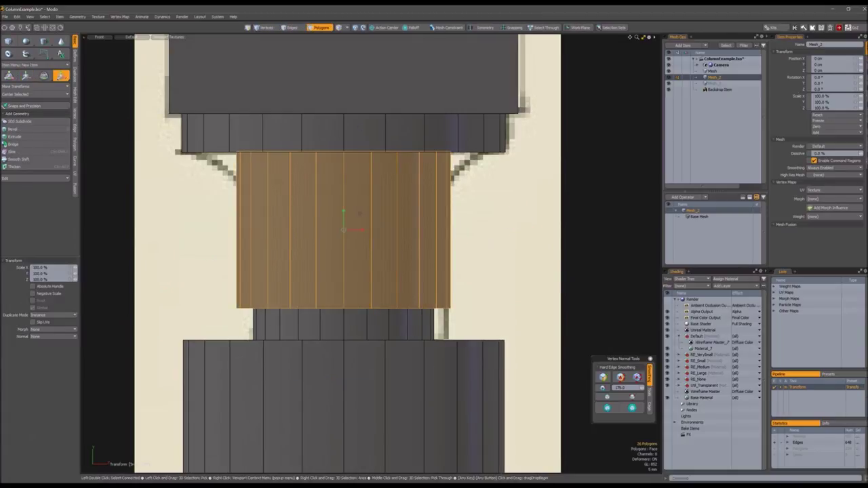
pyautogui.hotkey('ctrl', 'space')
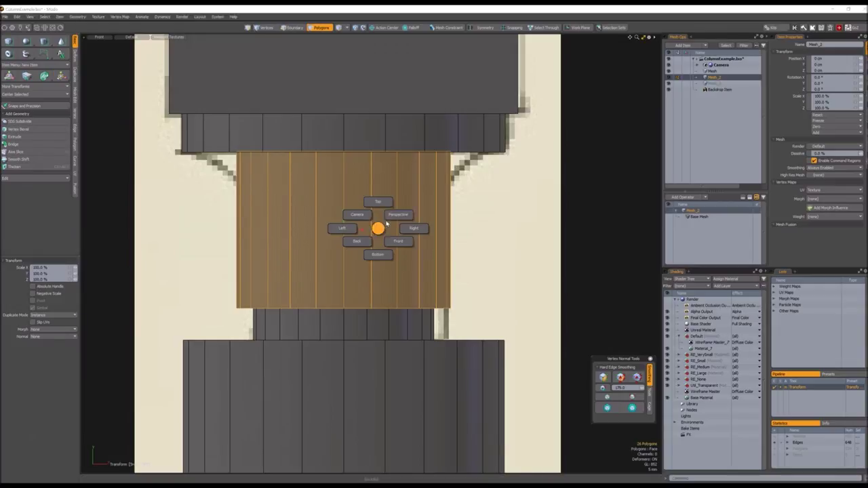
pyautogui.click(397, 224)
pyautogui.keyDown('ctrl'); pyautogui.keyDown('alt'); pyautogui.moveTo(397, 224); pyautogui.dragTo(432, 275); pyautogui.keyUp('alt'); pyautogui.keyUp('ctrl')
pyautogui.press('3')
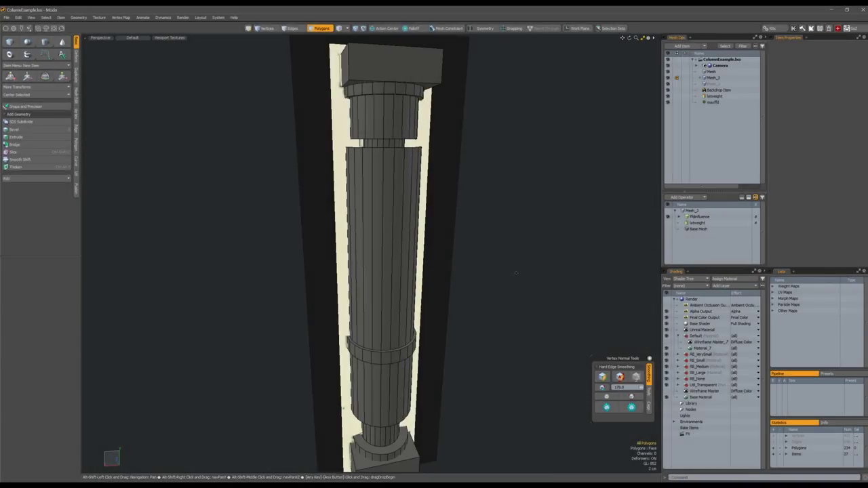
# Step: Orbit to the whole column, make its shading see-through over the reference, and use Edges mode
pyautogui.keyDown('alt'); pyautogui.moveTo(517, 273); pyautogui.dragTo(414, 306); pyautogui.keyUp('alt')
pyautogui.press('3')
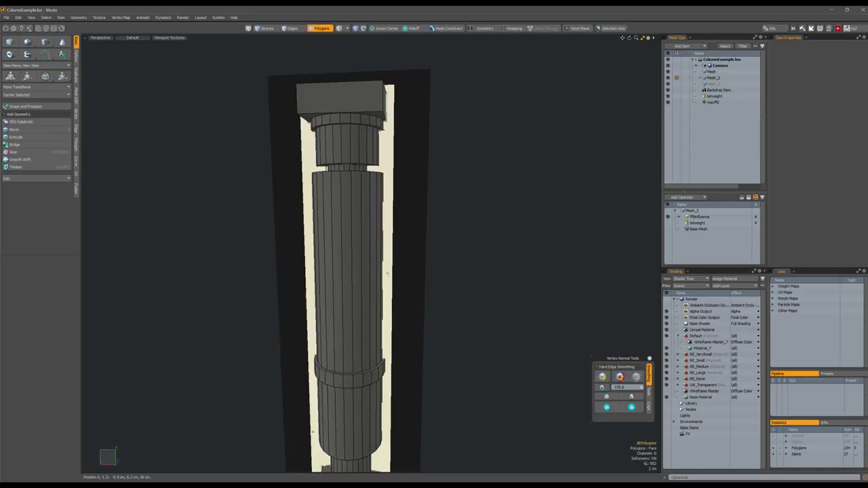
pyautogui.hotkey('ctrl', '`')
pyautogui.click(412, 261)
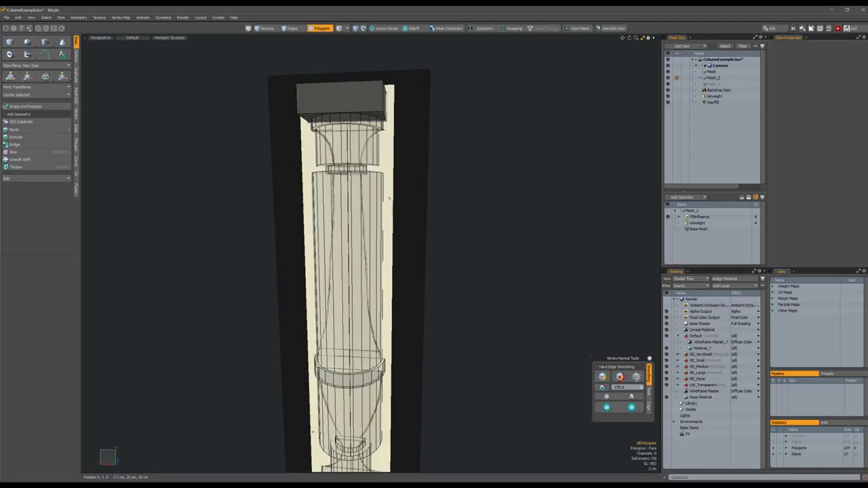
pyautogui.press('2')
pyautogui.scroll(5, 389, 195)
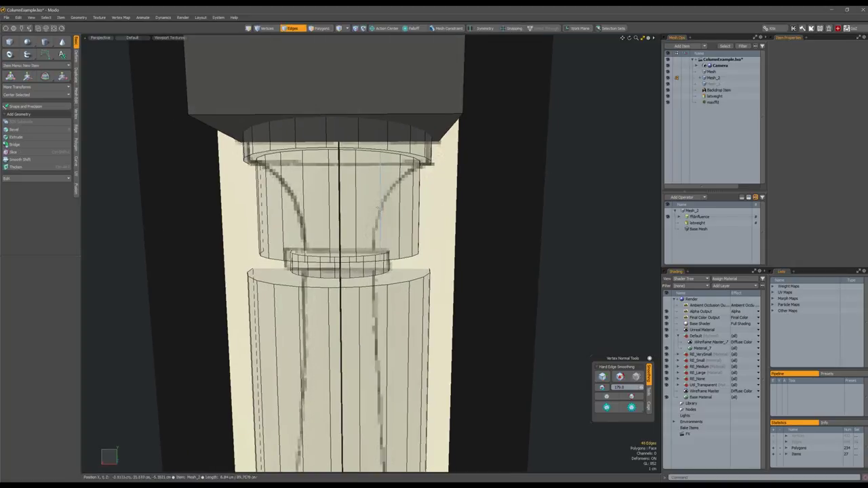
# Step: Loop Slice new horizontal edge loops around the capital
pyautogui.scroll(-5, 398, 225)
pyautogui.hotkey('alt', 'c')
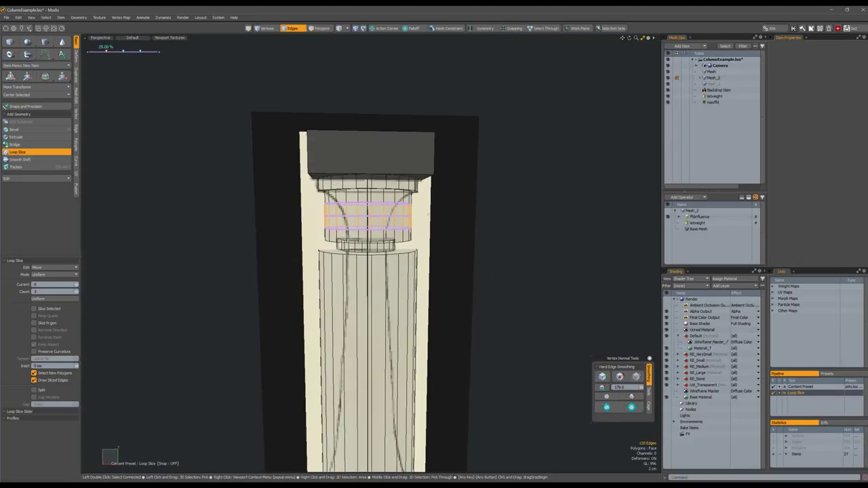
pyautogui.press('space')
pyautogui.press('3')
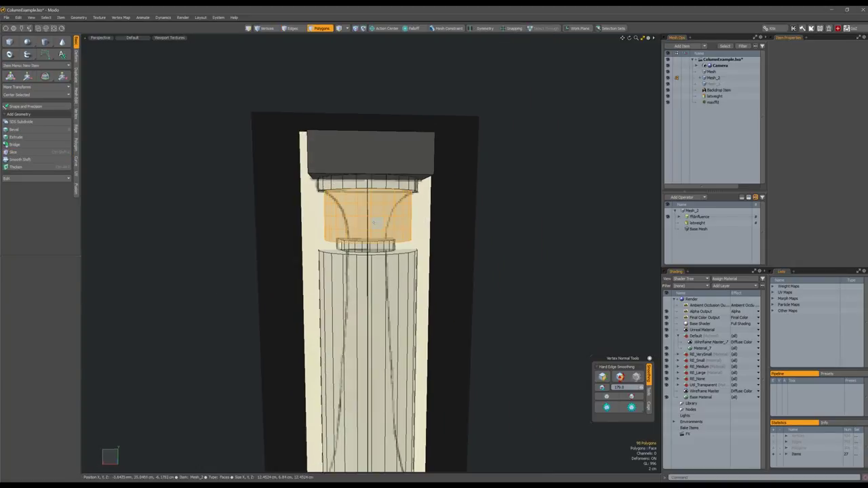
# Step: Wrap the capital in a 3x3 FFD cage and switch to Front view
pyautogui.hotkey('ctrl', 'q')
pyautogui.click(442, 162)
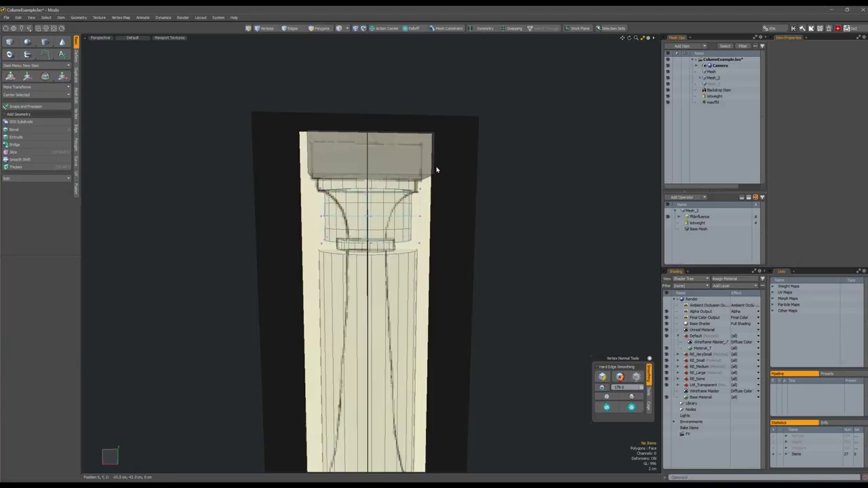
pyautogui.moveTo(438, 171); pyautogui.dragTo(429, 231, button='middle')
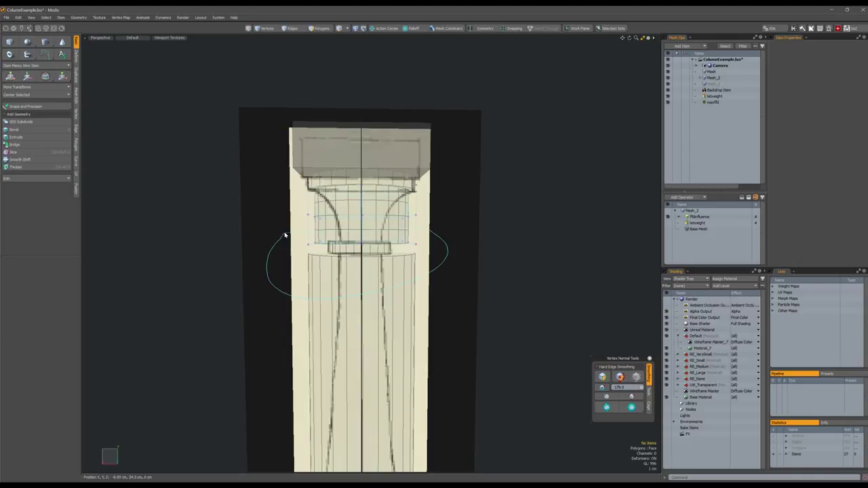
pyautogui.hotkey('ctrl', 'space')
pyautogui.click(339, 245)
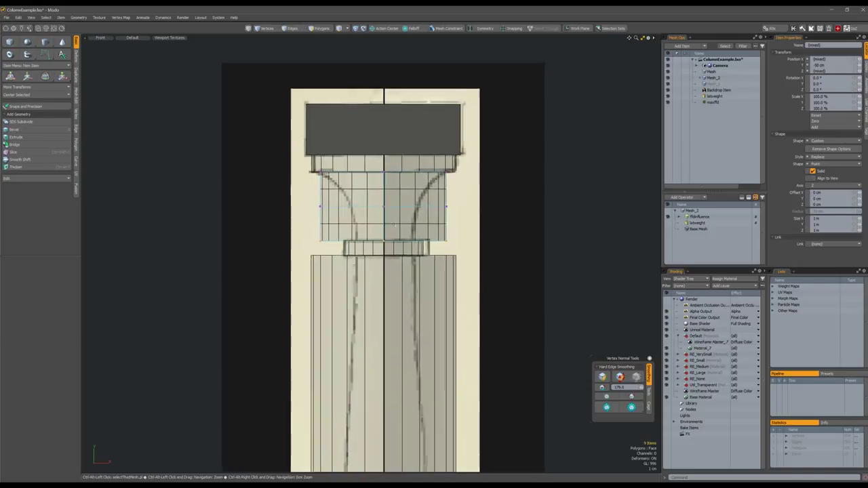
# Step: Scale the capital's lower cage points to 61.5%, then pinch the middle ring to 34%
pyautogui.scroll(4, 394, 224)
pyautogui.press('r')
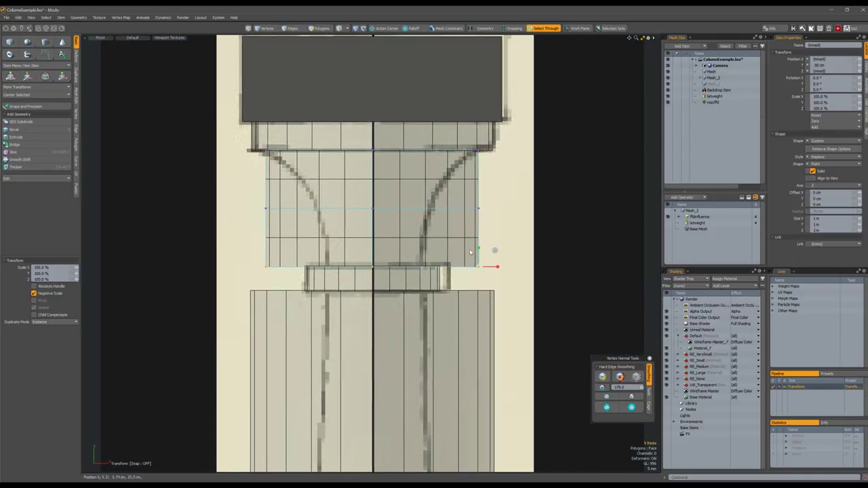
pyautogui.click(386, 248)
pyautogui.moveTo(375, 251); pyautogui.dragTo(374, 256)
pyautogui.press('space')
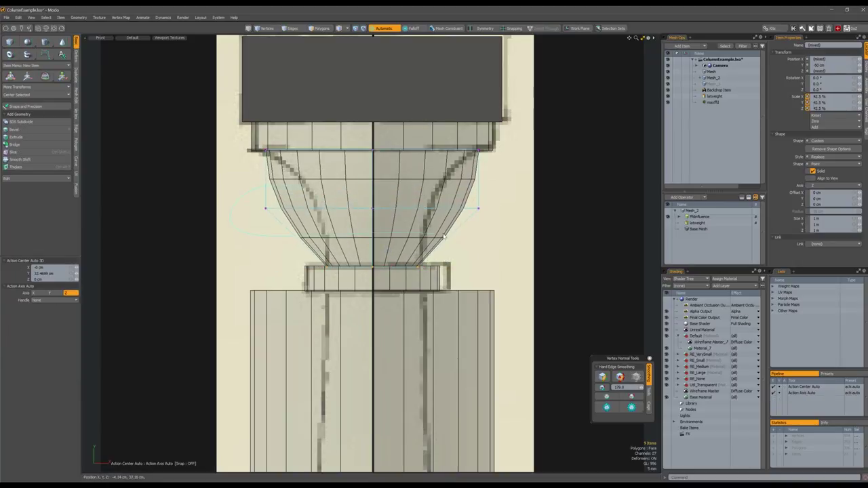
pyautogui.press('r')
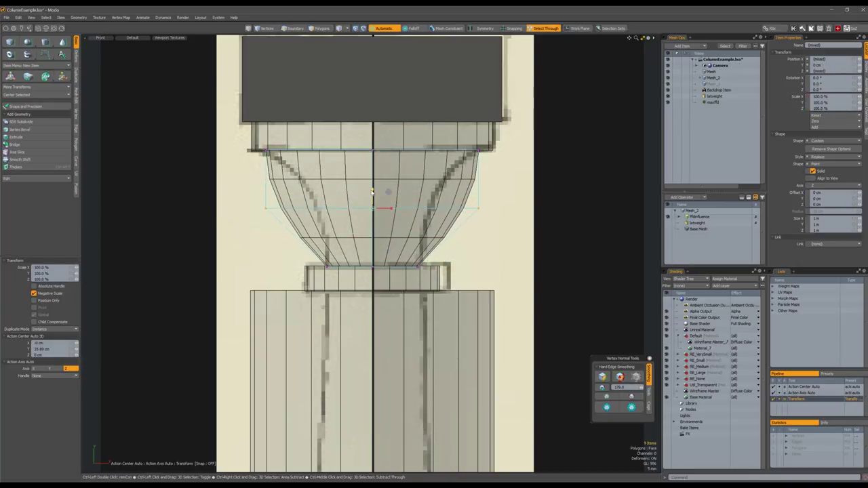
pyautogui.moveTo(371, 192); pyautogui.dragTo(372, 205)
pyautogui.press('space')
# Step: Apply the capital's FFD deformation and select a tall strip of the shaft
pyautogui.scroll(-3, 405, 275)
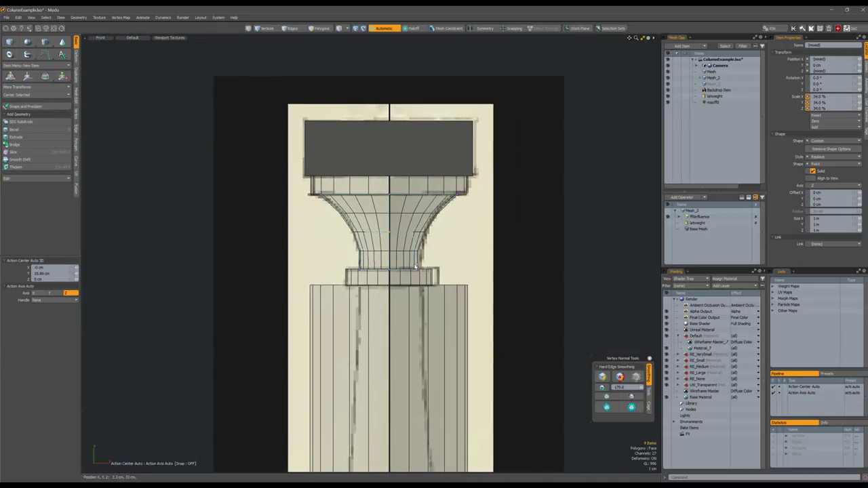
pyautogui.hotkey('alt', 'q')
pyautogui.click(435, 269)
pyautogui.press('3')
pyautogui.scroll(2, 361, 258)
pyautogui.click(360, 261)
pyautogui.press('1')
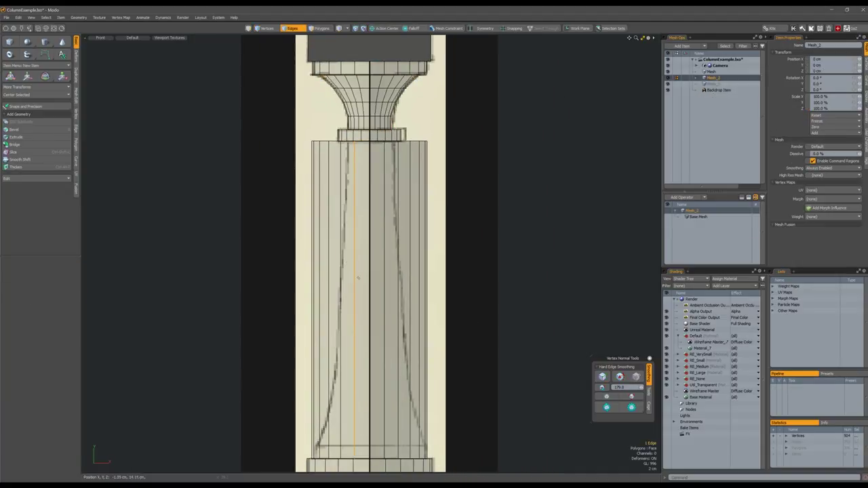
# Step: Loop Slice several edge loops across the shaft and select the whole shaft
pyautogui.press('2')
pyautogui.hotkey('alt', 'c')
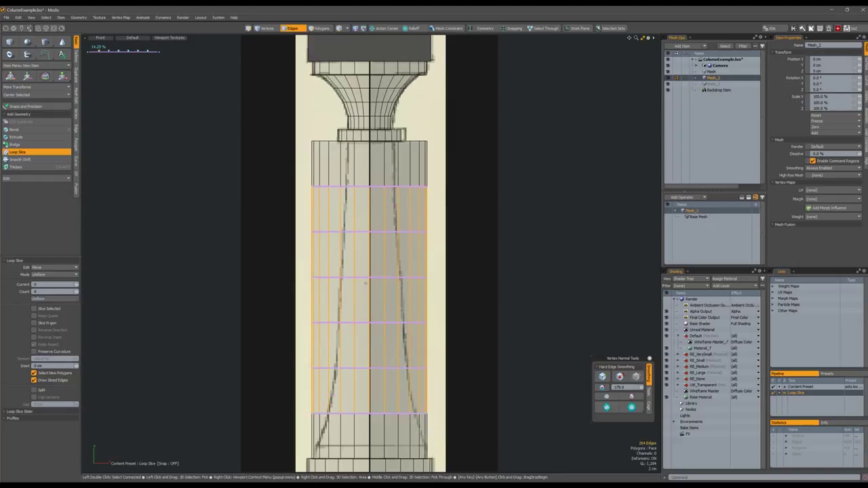
pyautogui.press('space')
pyautogui.press('3')
pyautogui.click(384, 271)
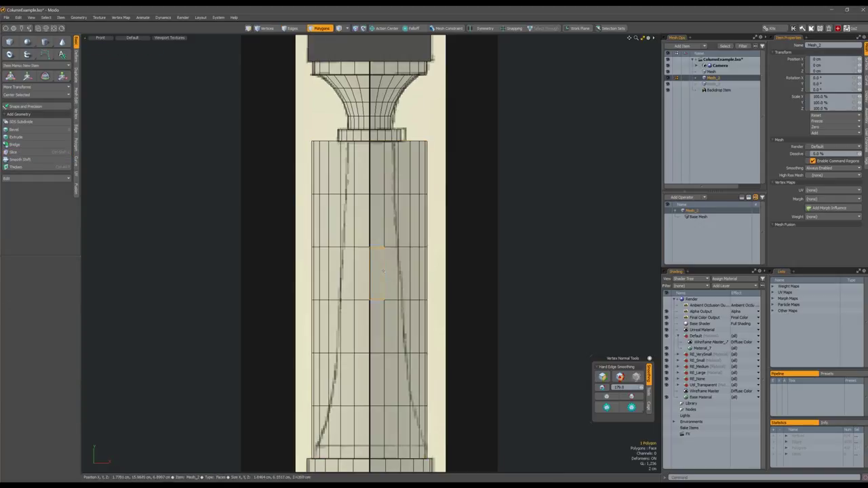
pyautogui.doubleClick(383, 272)
# Step: Wrap the shaft in an FFD cage and scale its top cage points to 40.5%
pyautogui.hotkey('alt', 'a')
pyautogui.click(407, 241)
pyautogui.press('w')
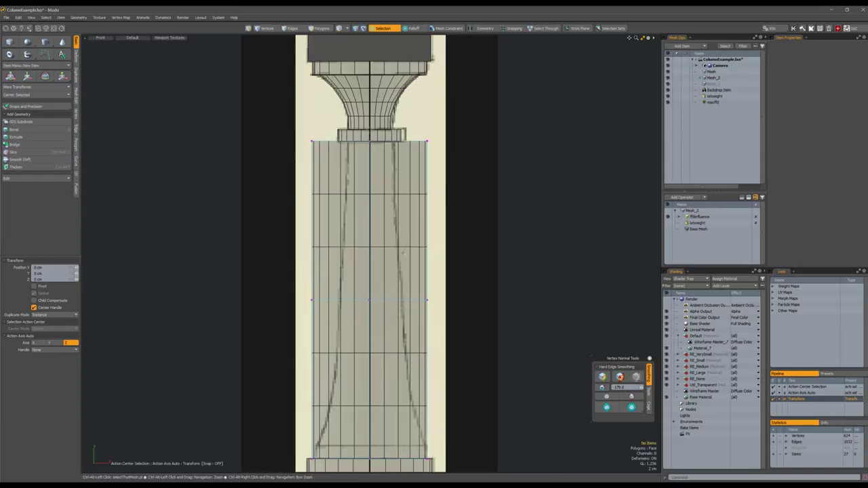
pyautogui.hotkey('shift', 'a')
pyautogui.press('space')
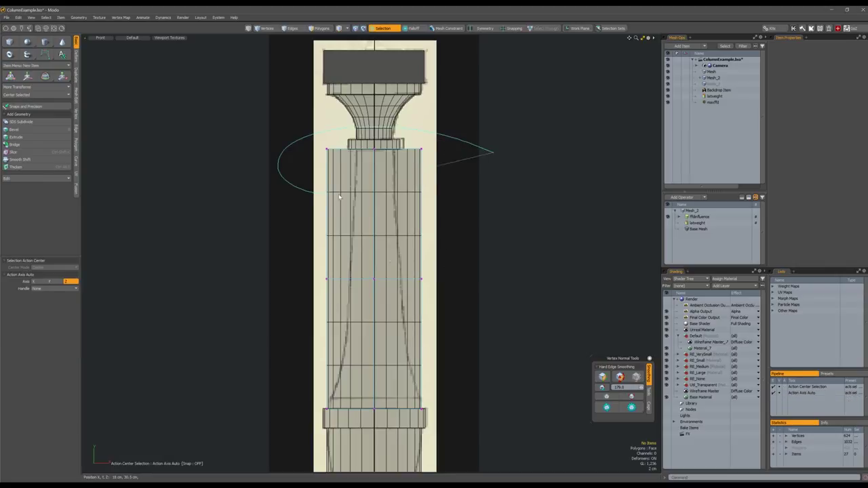
pyautogui.scroll(4, 339, 197)
pyautogui.press('r')
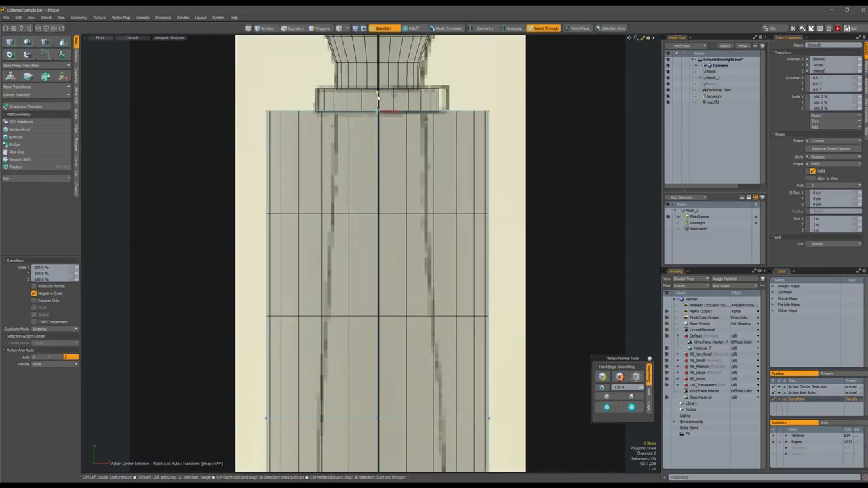
pyautogui.moveTo(378, 97); pyautogui.dragTo(378, 109)
pyautogui.hotkey('shift', 'a')
# Step: Refine the shaft cage, pinching the middle ring to 31.5% and raising a row 1.6 cm
pyautogui.press('space')
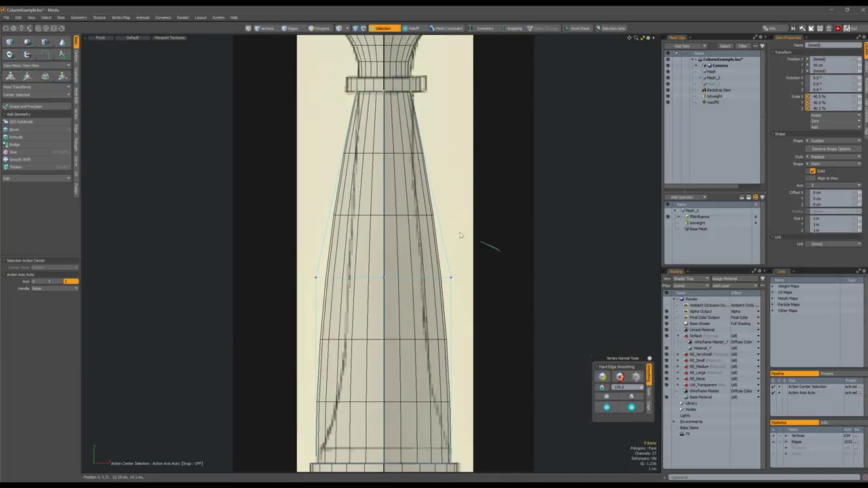
pyautogui.keyDown('ctrl'); pyautogui.keyDown('alt'); pyautogui.moveTo(469, 272); pyautogui.dragTo(366, 307); pyautogui.keyUp('alt'); pyautogui.keyUp('ctrl')
pyautogui.press('r')
pyautogui.press('space')
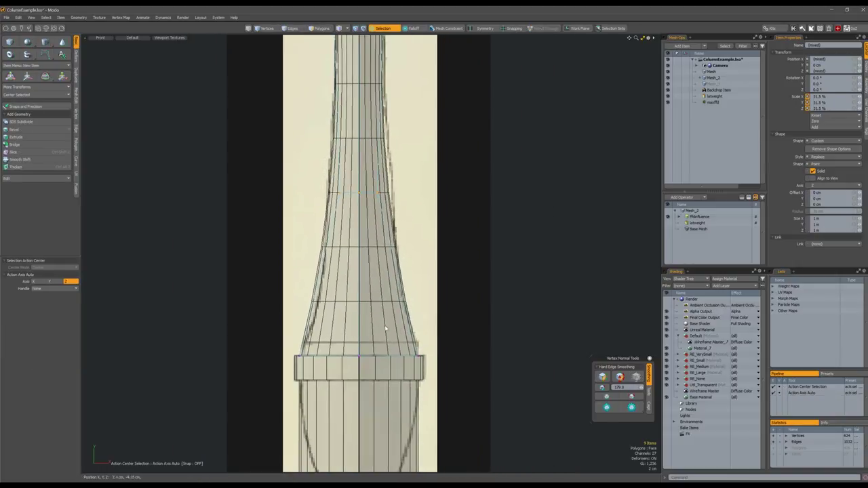
pyautogui.keyDown('ctrl'); pyautogui.keyDown('alt'); pyautogui.moveTo(272, 361); pyautogui.dragTo(414, 274); pyautogui.keyUp('alt'); pyautogui.keyUp('ctrl')
pyautogui.press('y')
pyautogui.hotkey('ctrl', 'space')
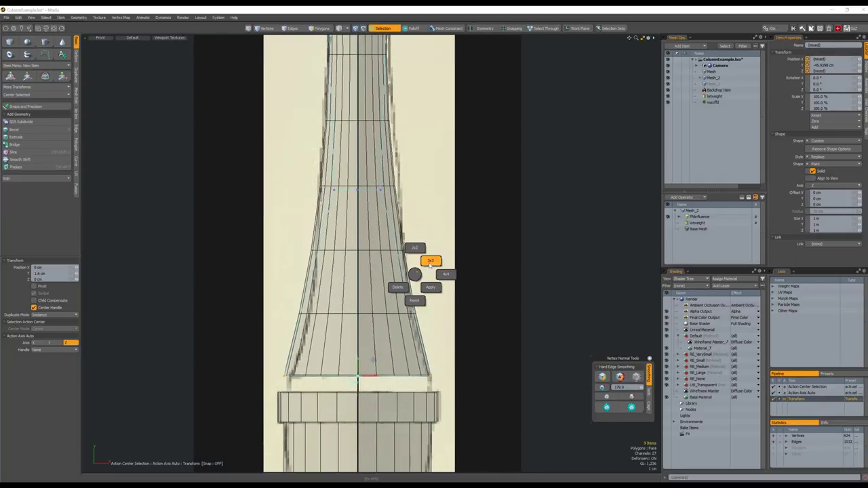
# Step: Apply the shaft's FFD deformation, switch to Perspective, and select the shaft's base face
pyautogui.click(432, 287)
pyautogui.press('3')
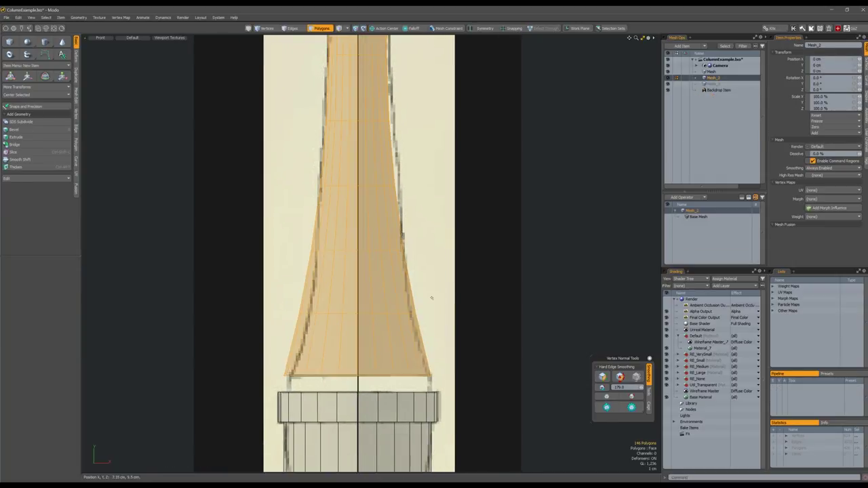
pyautogui.hotkey('ctrl', 'space')
pyautogui.click(449, 267)
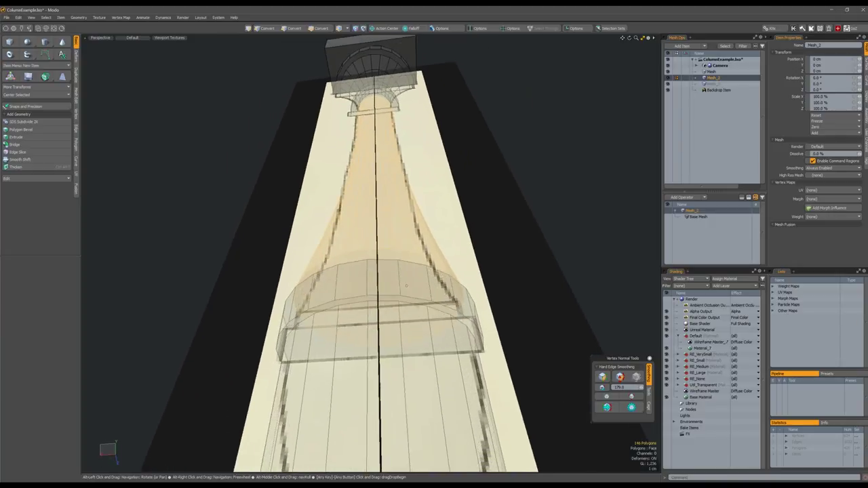
pyautogui.click(359, 331)
pyautogui.keyDown('alt'); pyautogui.moveTo(360, 333); pyautogui.dragTo(369, 319); pyautogui.keyUp('alt')
# Step: Bevel the base face with a 1.1 cm shift, then return to Front view
pyautogui.press('b')
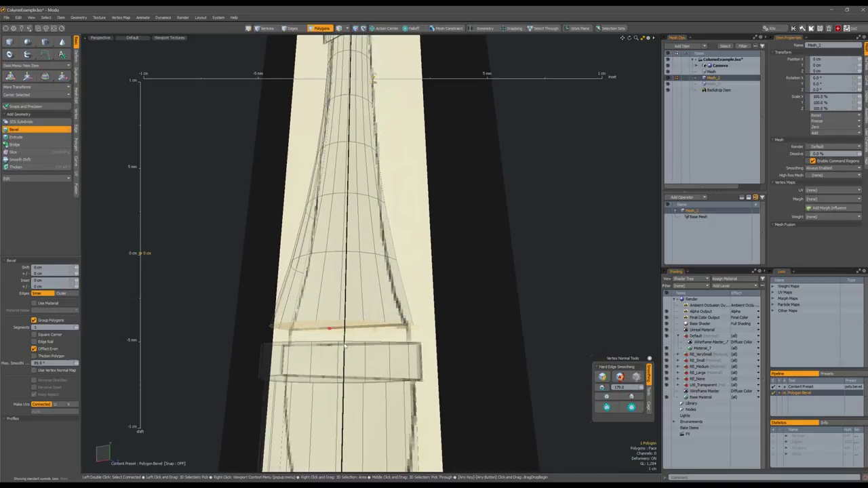
pyautogui.moveTo(345, 346); pyautogui.dragTo(403, 334)
pyautogui.press('space')
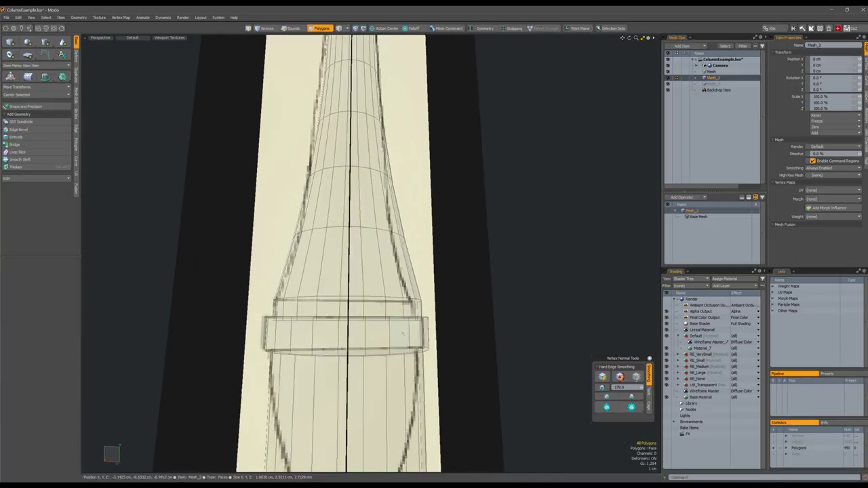
pyautogui.hotkey('alt', 'w')
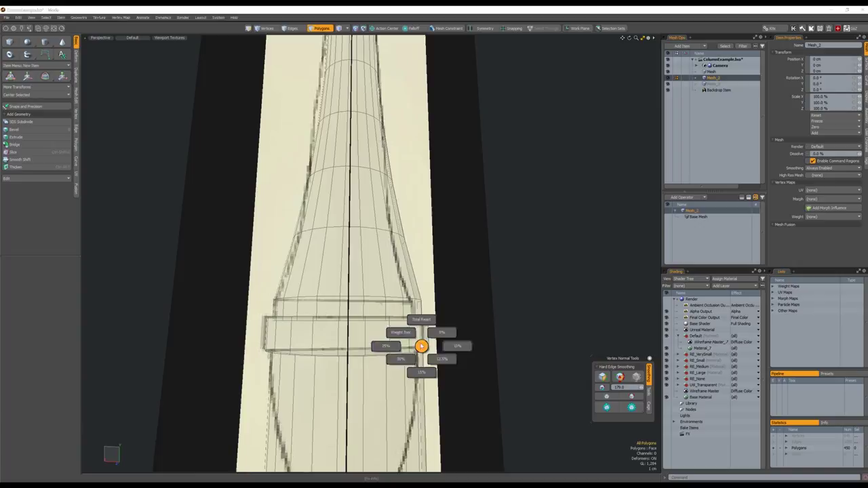
pyautogui.hotkey('ctrl', 'space')
pyautogui.click(440, 357)
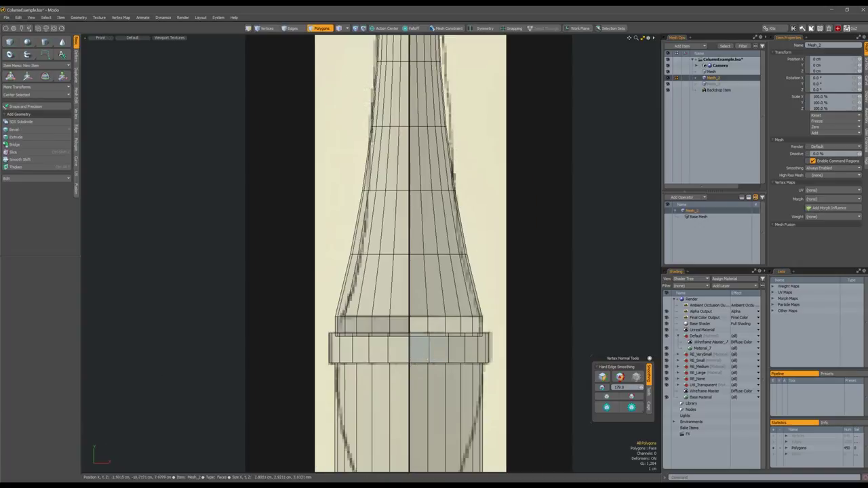
pyautogui.keyDown('alt'); pyautogui.keyDown('shift'); pyautogui.moveTo(475, 462); pyautogui.dragTo(438, 368); pyautogui.keyUp('shift'); pyautogui.keyUp('alt')
# Step: Double-click the vase-shaped lower section to select all 26 of its polygons
pyautogui.doubleClick(362, 253)
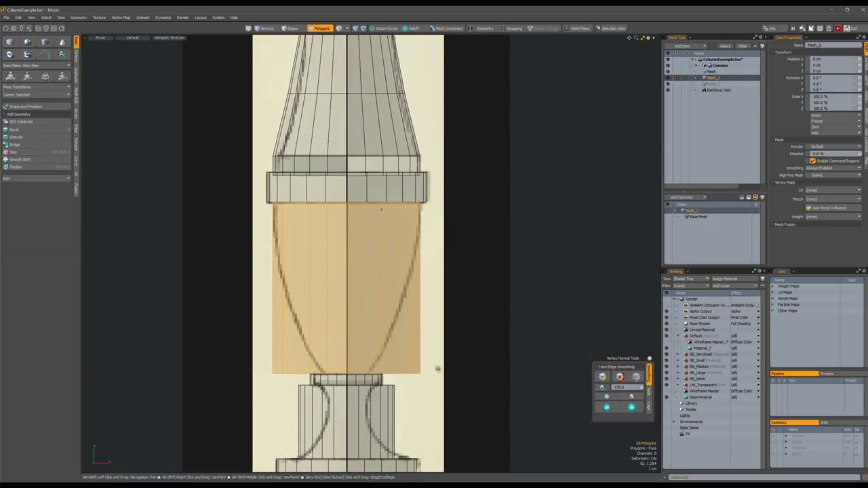